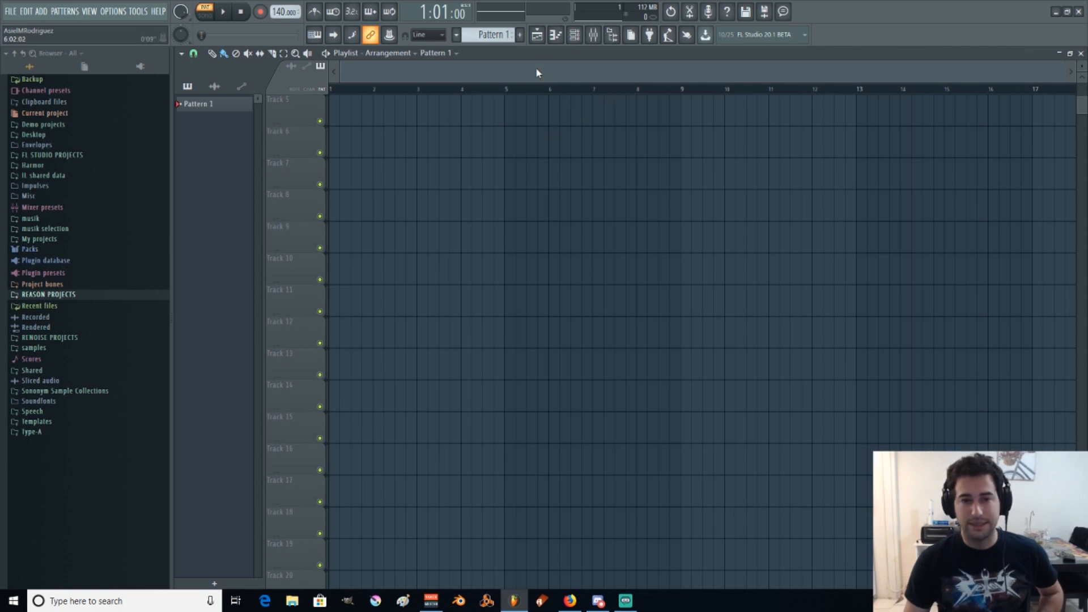
# Add a Sytrus synthesizer channel to the channel rack
pyautogui.click(575, 40)
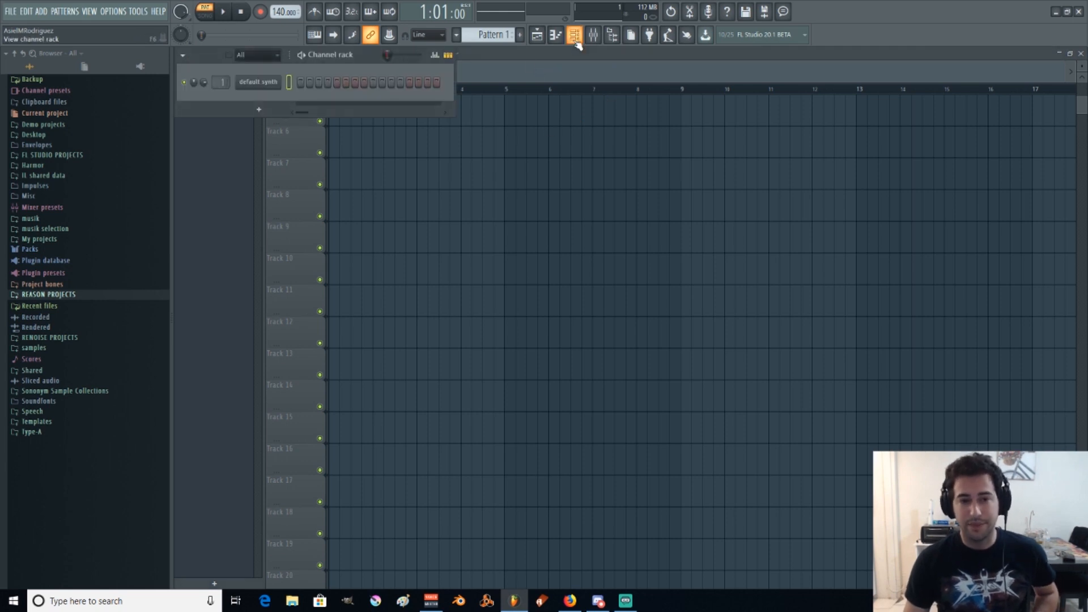
pyautogui.click(253, 56)
pyautogui.click(260, 69)
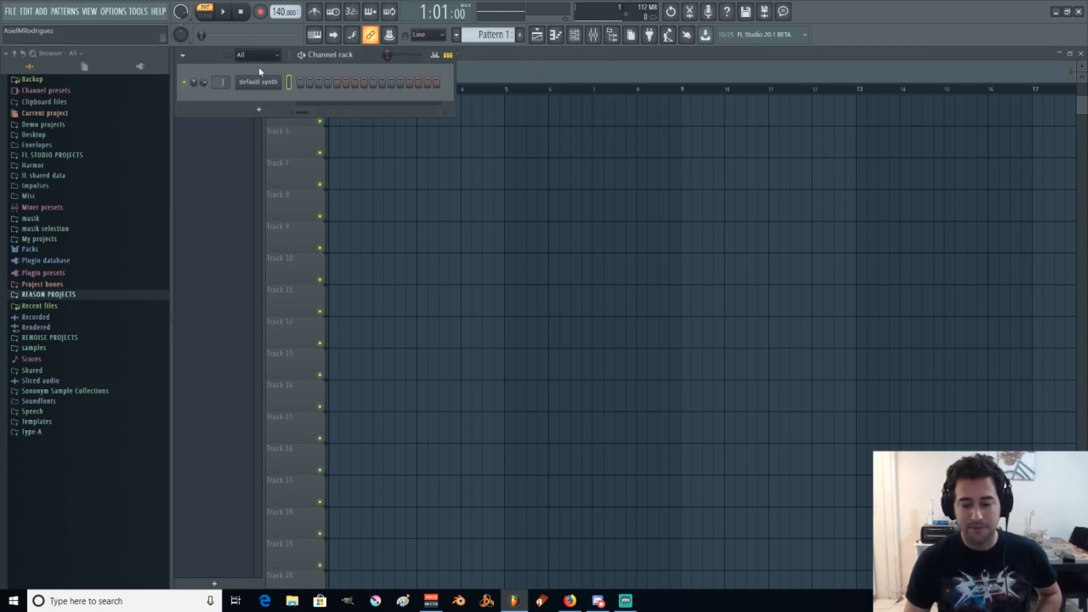
pyautogui.click(261, 111)
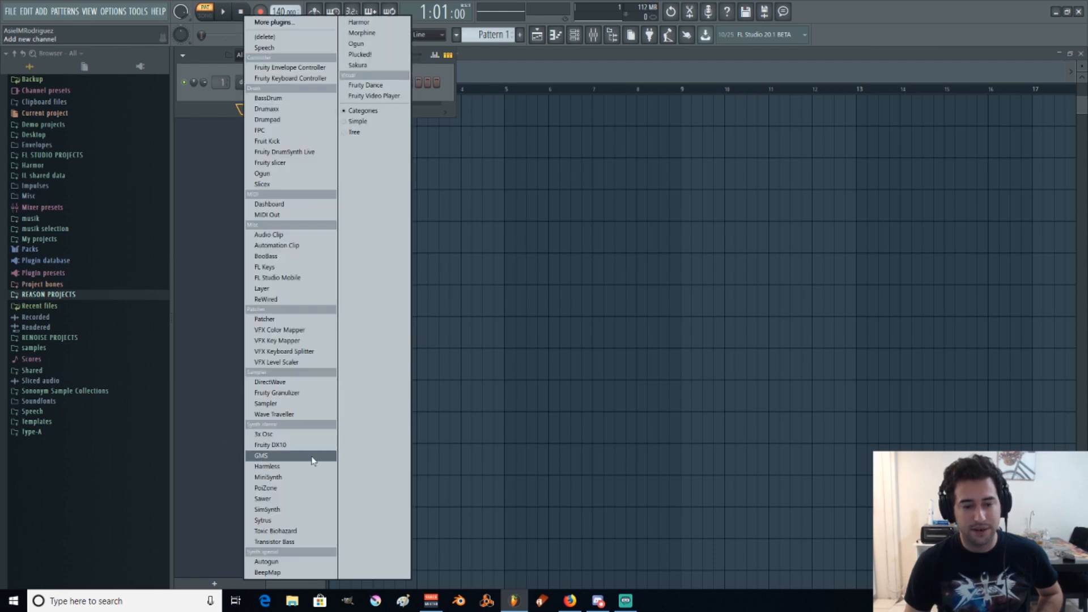
pyautogui.click(282, 521)
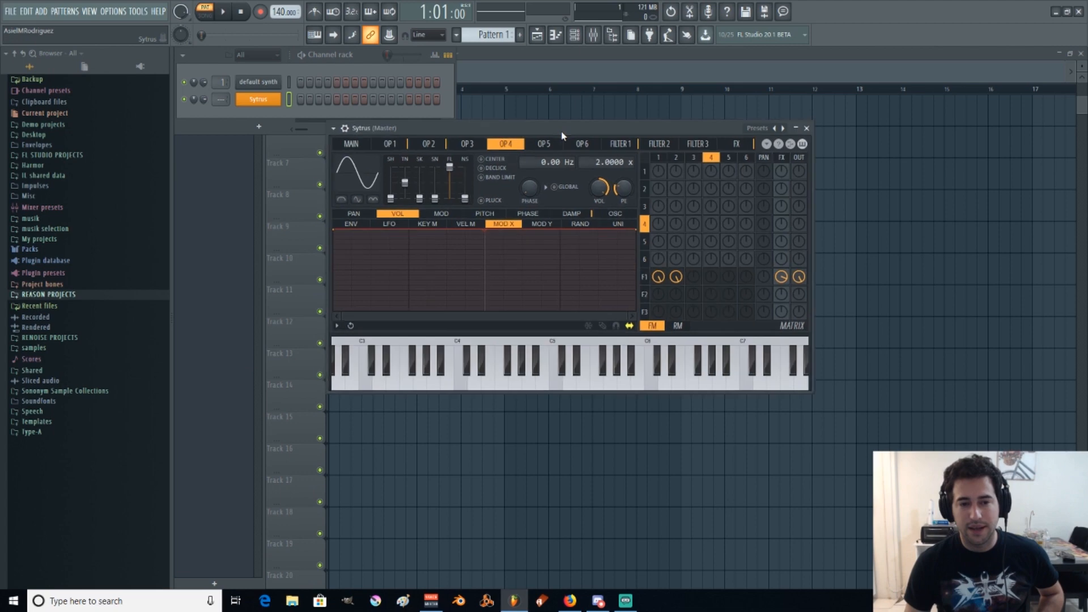
# Load the Default preset in Sytrus and enlarge the plugin window
pyautogui.click(783, 129)
pyautogui.click(823, 397)
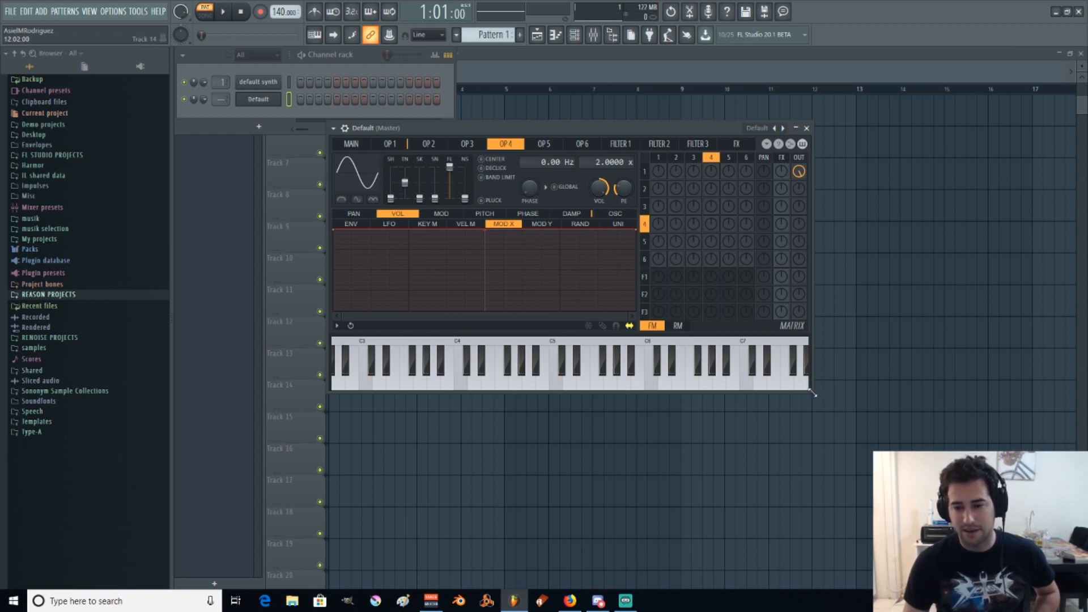
pyautogui.moveTo(813, 394); pyautogui.dragTo(885, 478)
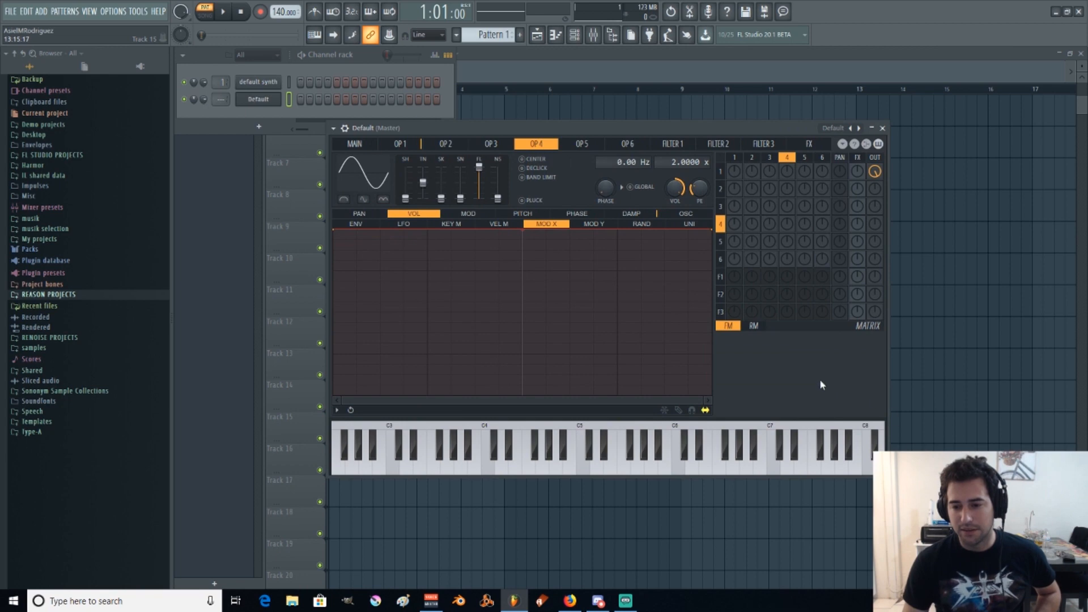
# Lower the main pitch slider of Sytrus to its minimum
pyautogui.click(360, 145)
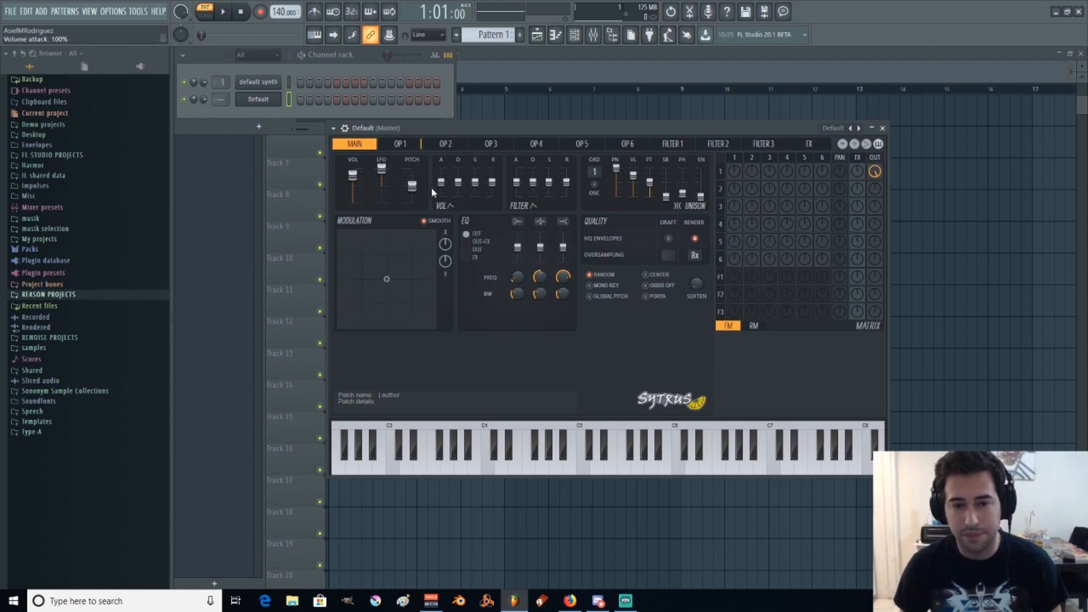
pyautogui.moveTo(412, 186); pyautogui.dragTo(408, 211)
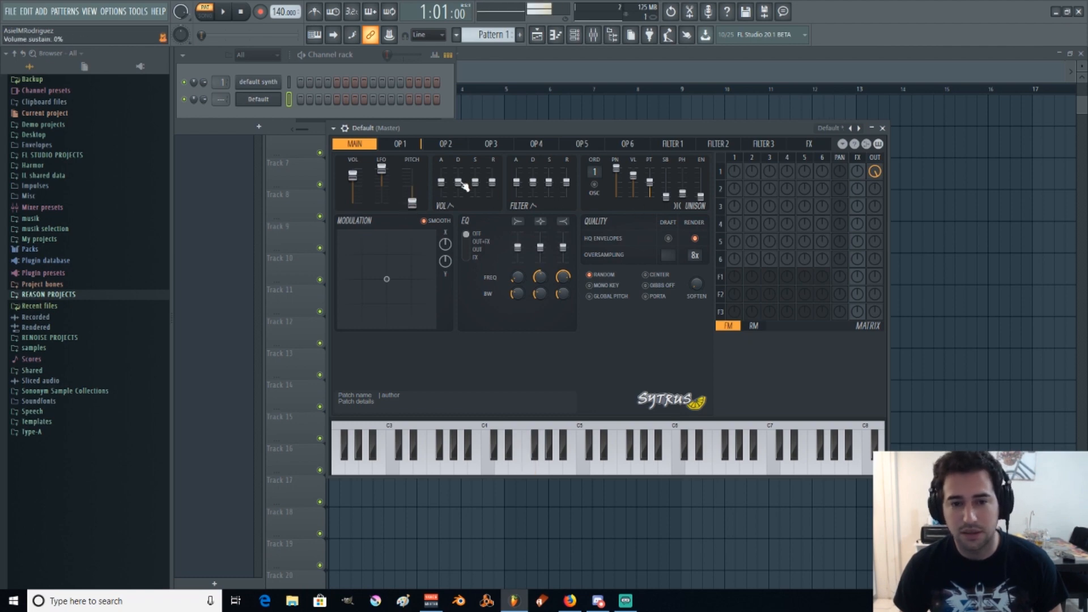
# Shape operator 2 into a triangle wave, set its frequency ratio to 1.0000 and route it into operator 1's frequency modulation
pyautogui.click(734, 180)
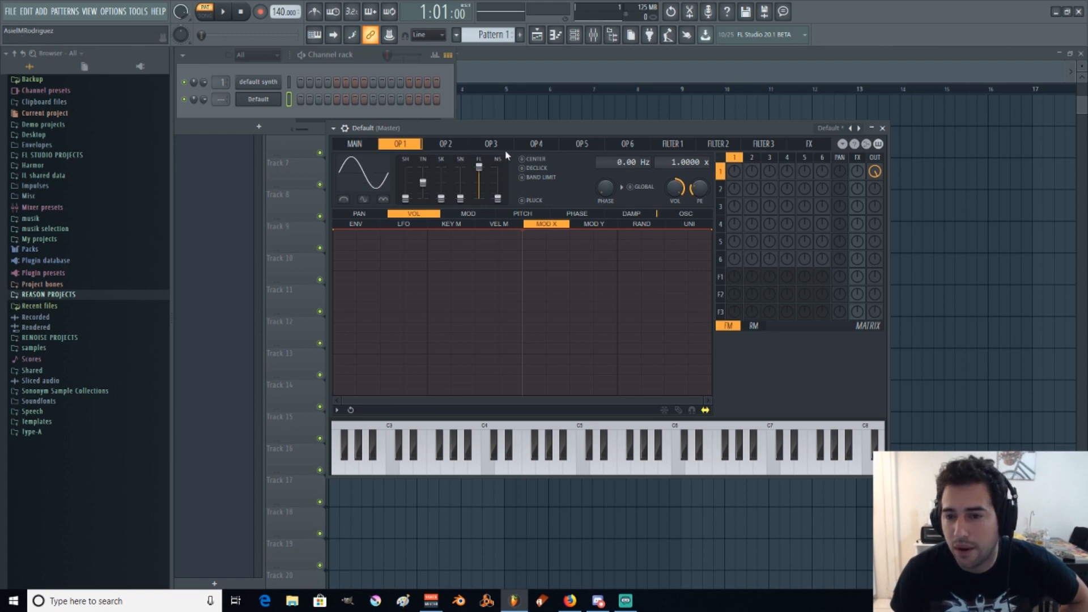
pyautogui.click(445, 145)
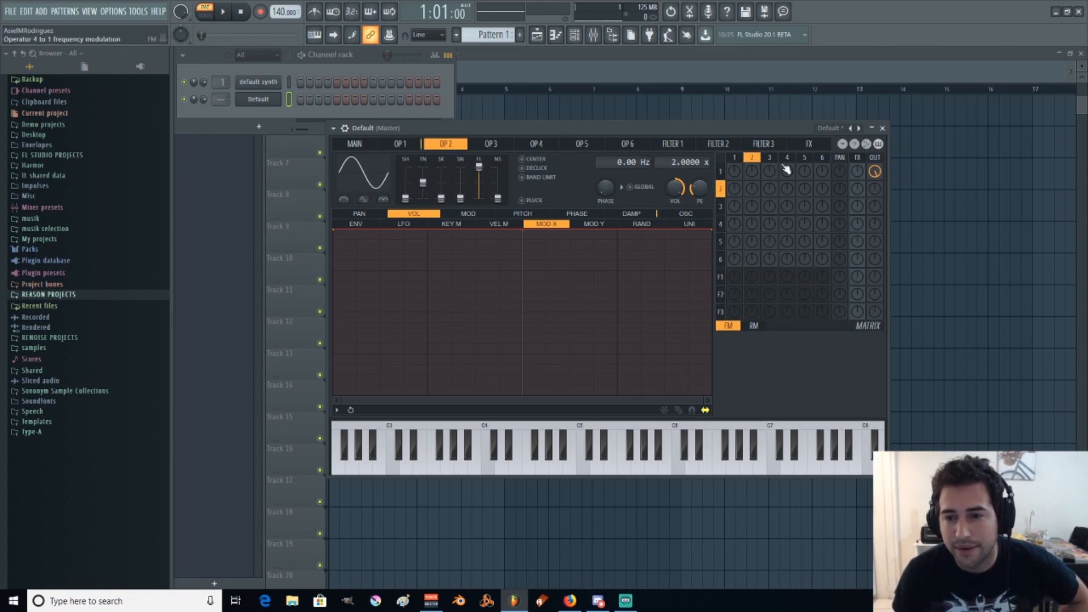
pyautogui.moveTo(351, 181); pyautogui.dragTo(351, 169)
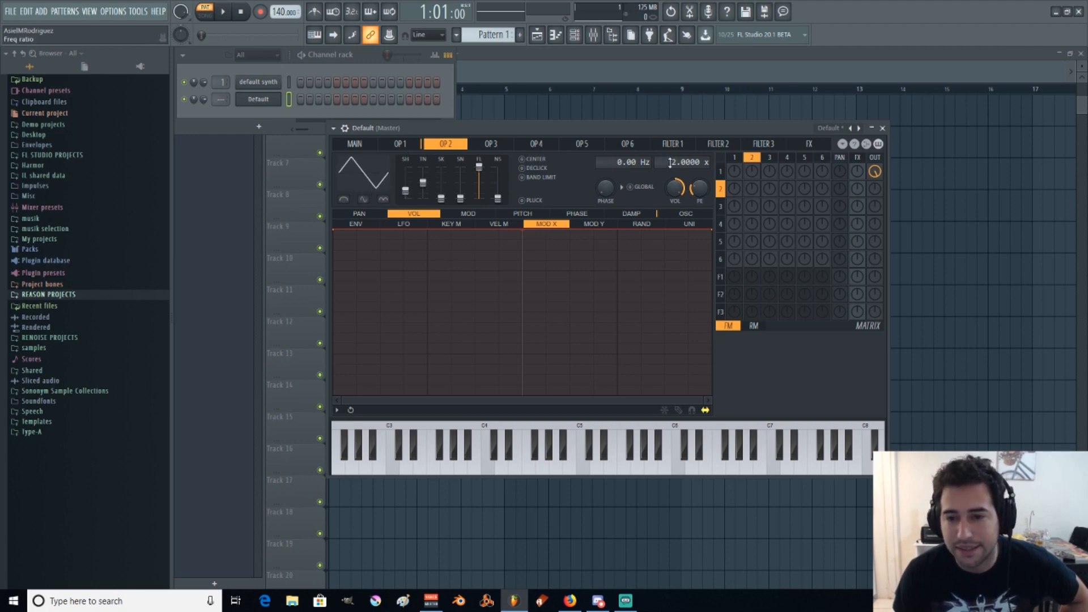
pyautogui.moveTo(752, 172); pyautogui.dragTo(751, 184)
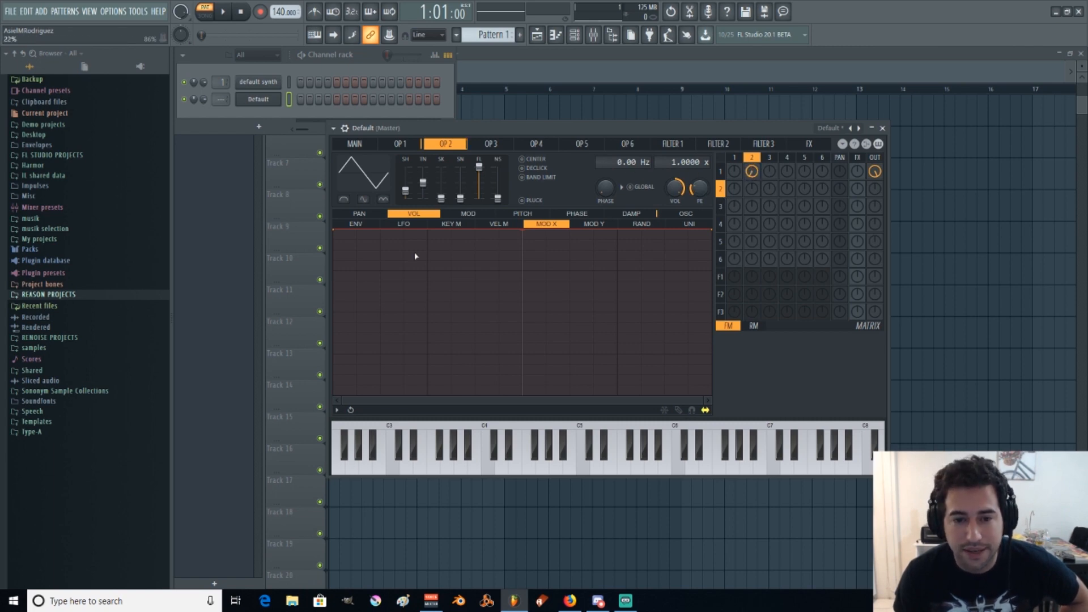
# Set the first point of operator 2's MOD envelope for Mod X to 0% to form a rising ramp
pyautogui.click(467, 213)
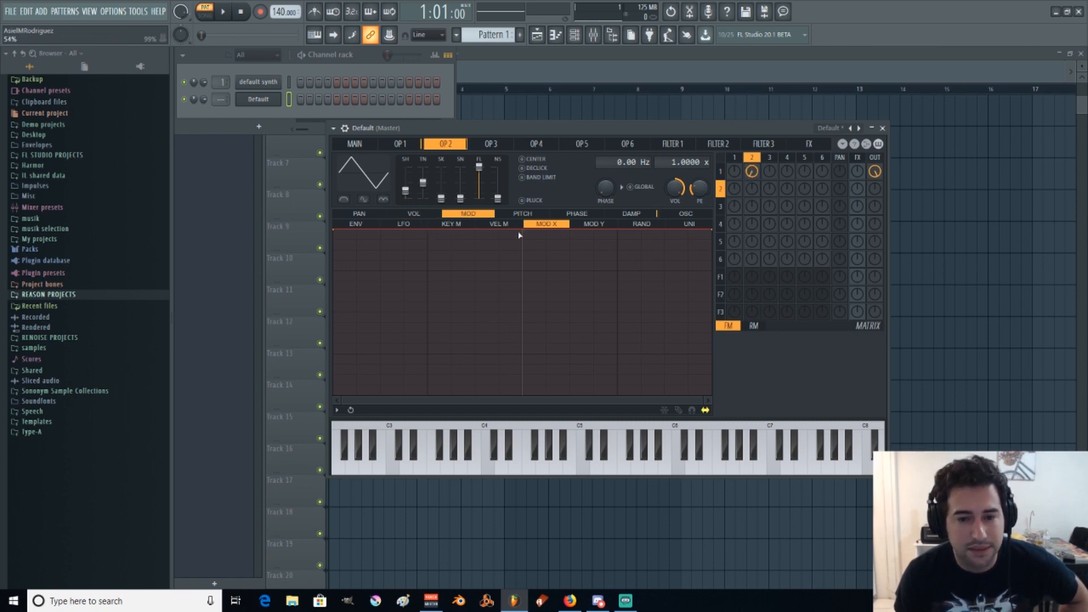
pyautogui.moveTo(335, 227); pyautogui.dragTo(291, 433)
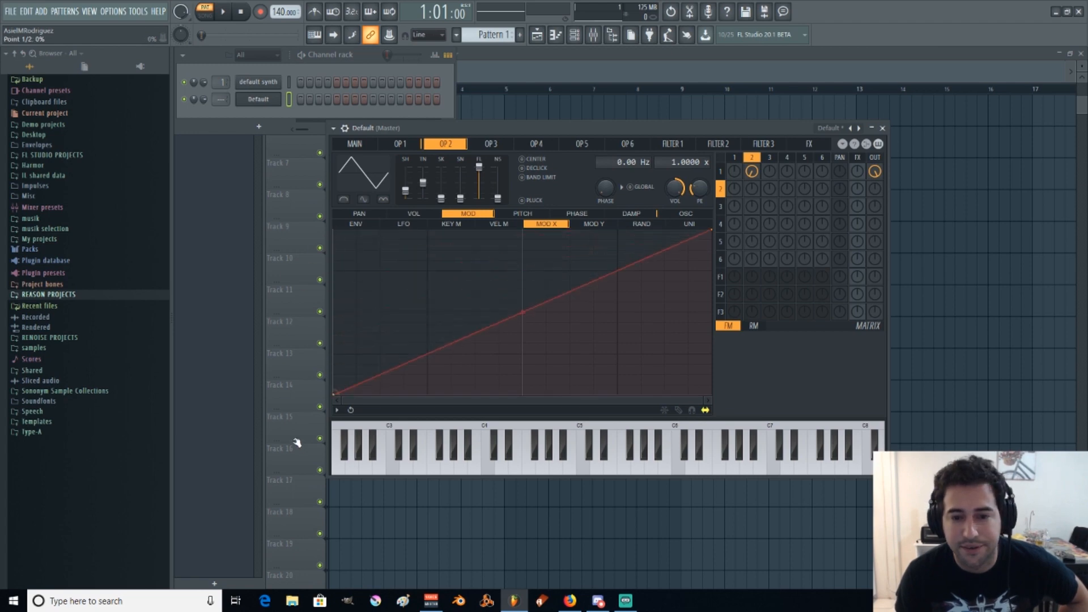
pyautogui.rightClick(258, 81)
pyautogui.click(301, 81)
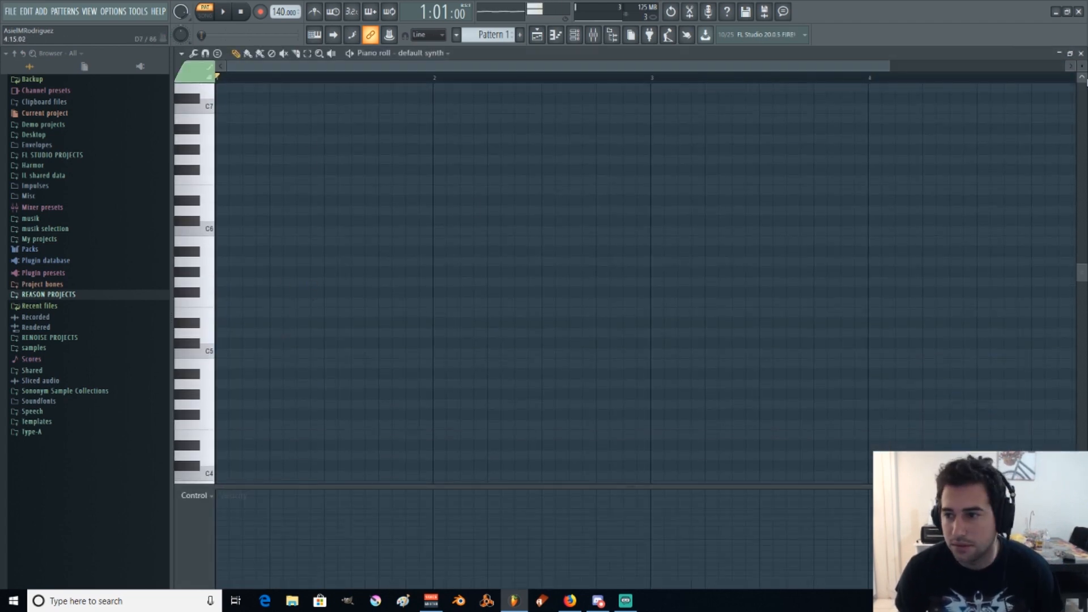
pyautogui.click(1081, 53)
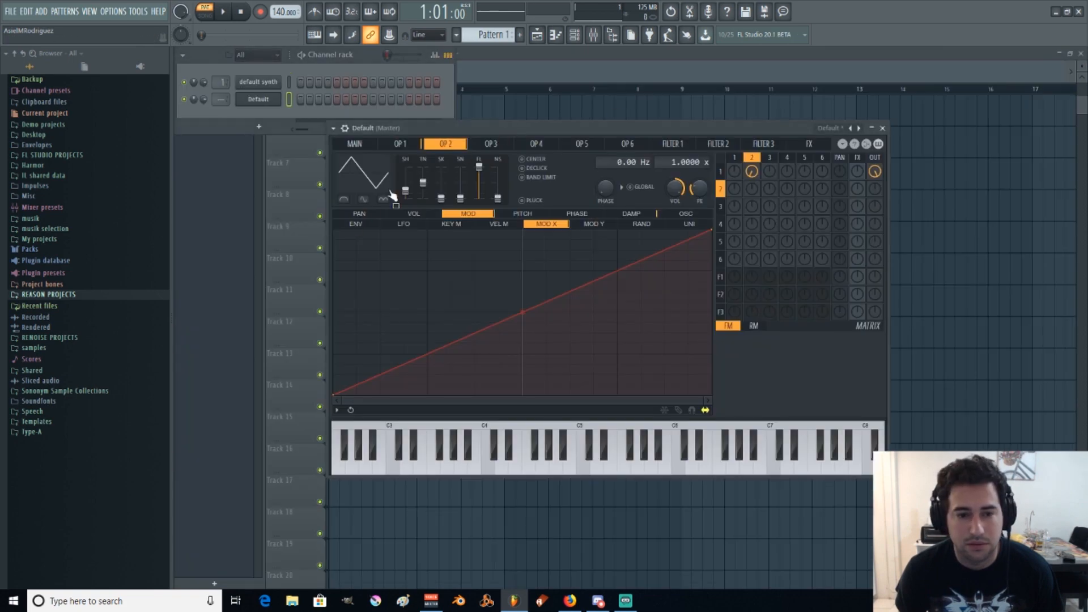
# Draw a half-bar F4 note at the start of bar 1 in the Sytrus channel's piano roll and audition it
pyautogui.click(420, 146)
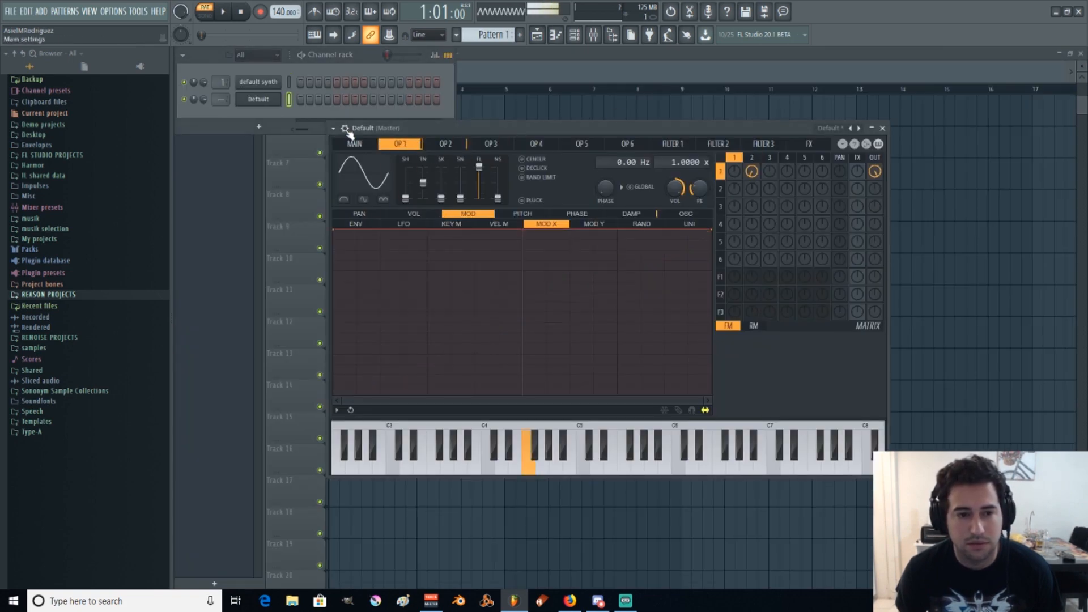
pyautogui.rightClick(262, 100)
pyautogui.click(305, 99)
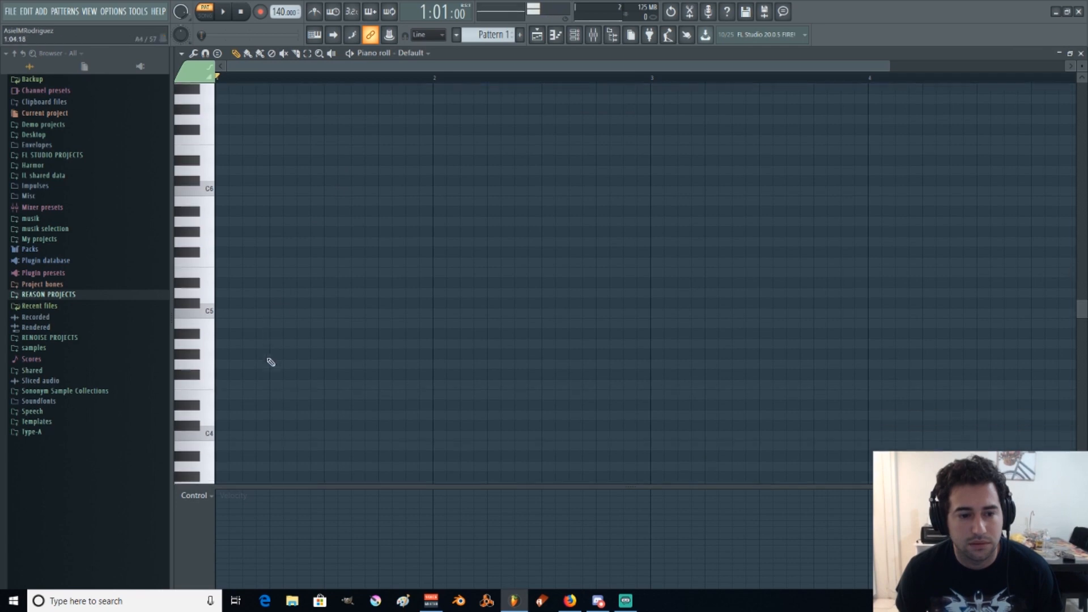
pyautogui.click(192, 306)
pyautogui.moveTo(192, 305); pyautogui.dragTo(324, 302)
pyautogui.press('space')
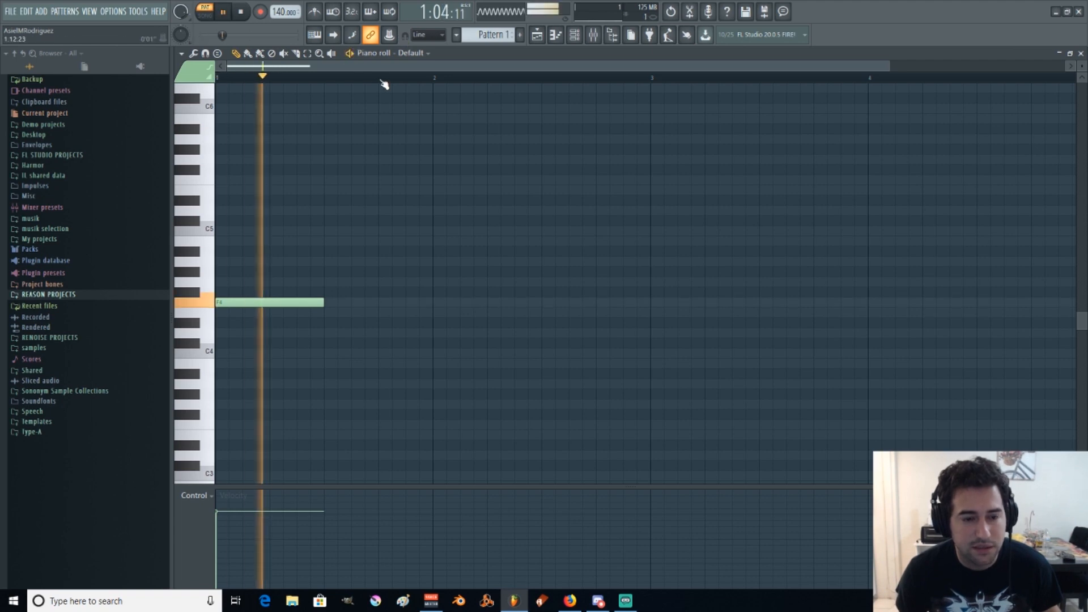
pyautogui.press('space')
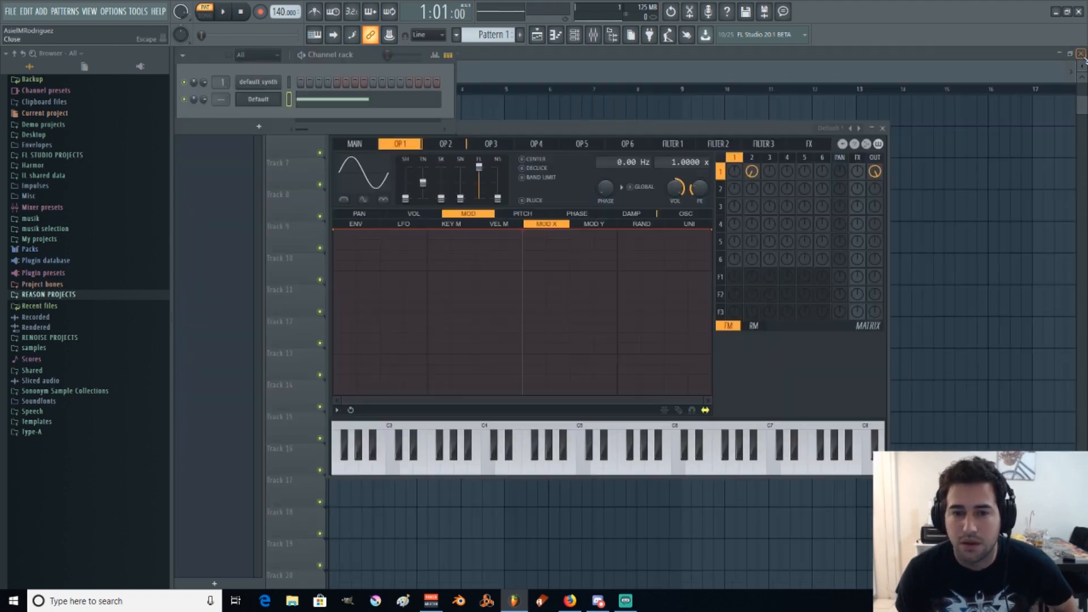
# Place Pattern 1 at bar 4 on Track 8 of the playlist and select the time range from 4.01.00 to 4.09.00
pyautogui.click(583, 101)
pyautogui.moveTo(584, 101)
pyautogui.mouseDown()
pyautogui.moveTo(492, 199)
pyautogui.moveTo(473, 196)
pyautogui.mouseUp()
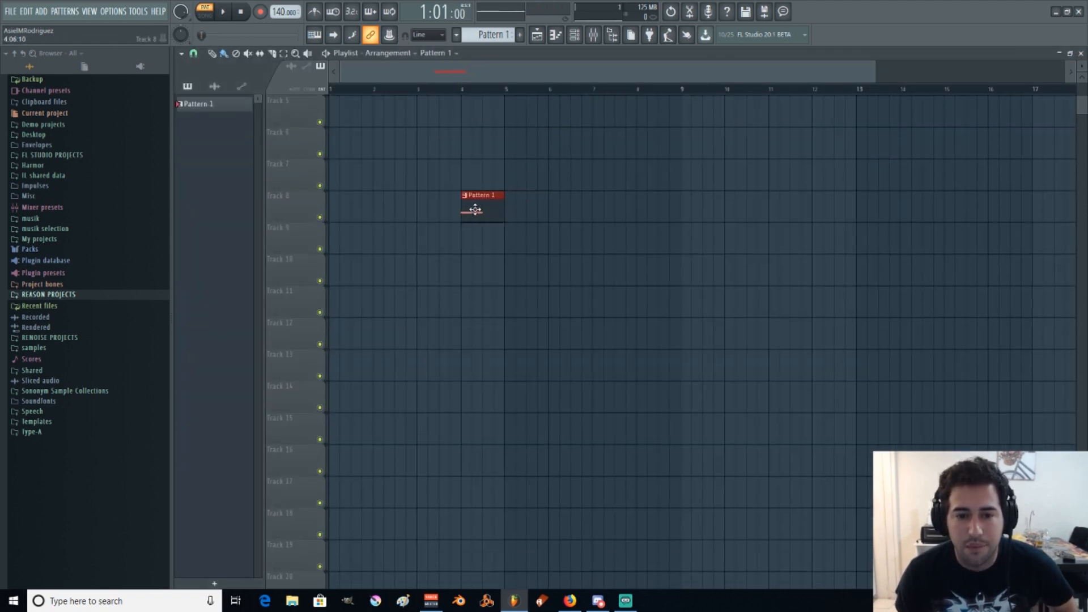
pyautogui.click(466, 90)
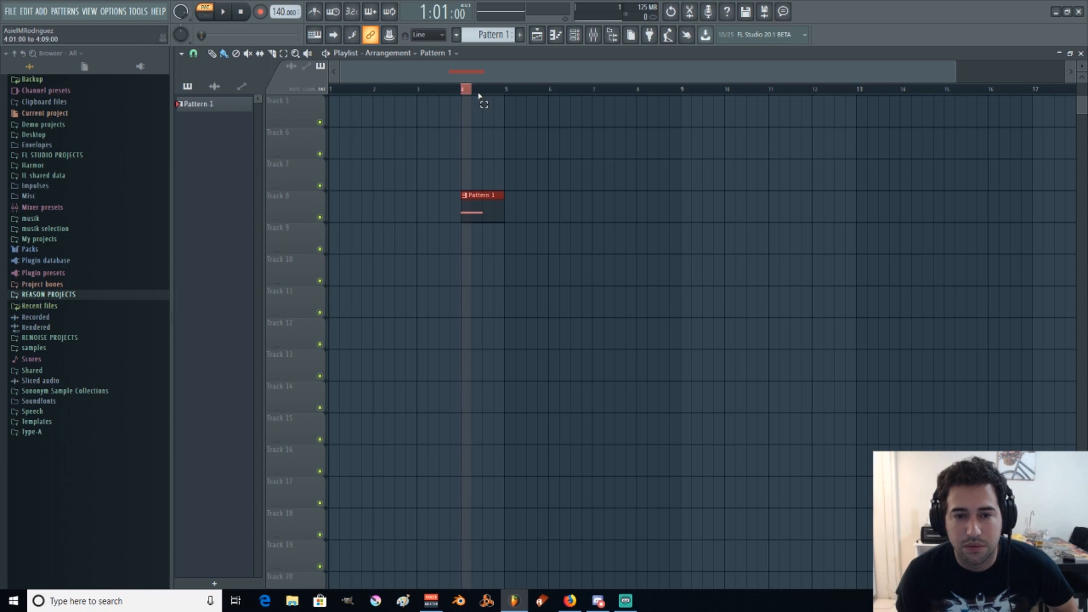
# Turn off modulation smoothing in Sytrus and create an automation clip for its Modulation X knob
pyautogui.click(575, 35)
pyautogui.click(259, 100)
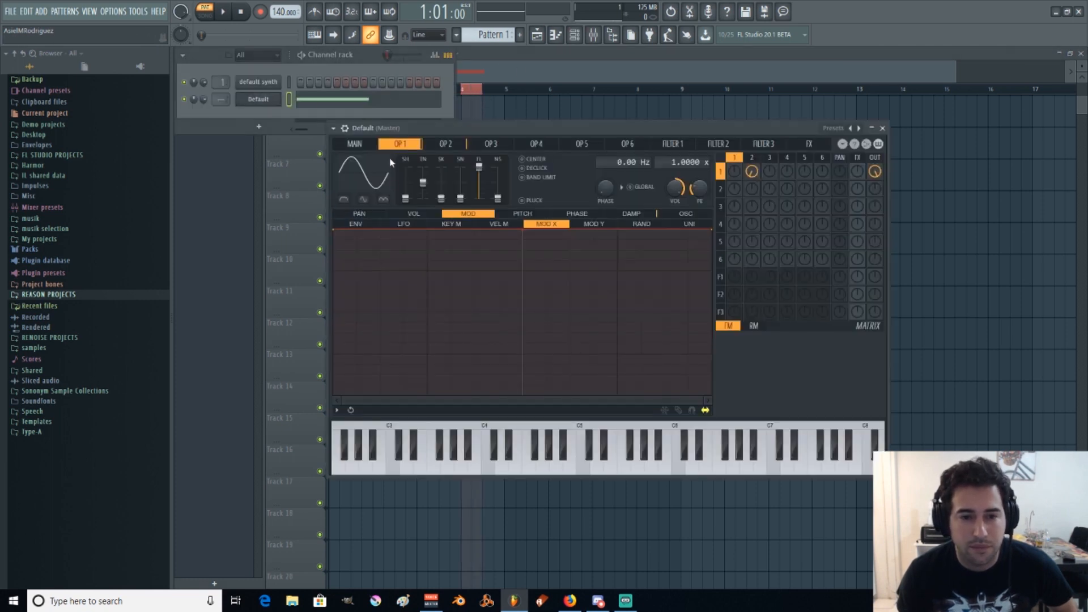
pyautogui.click(356, 144)
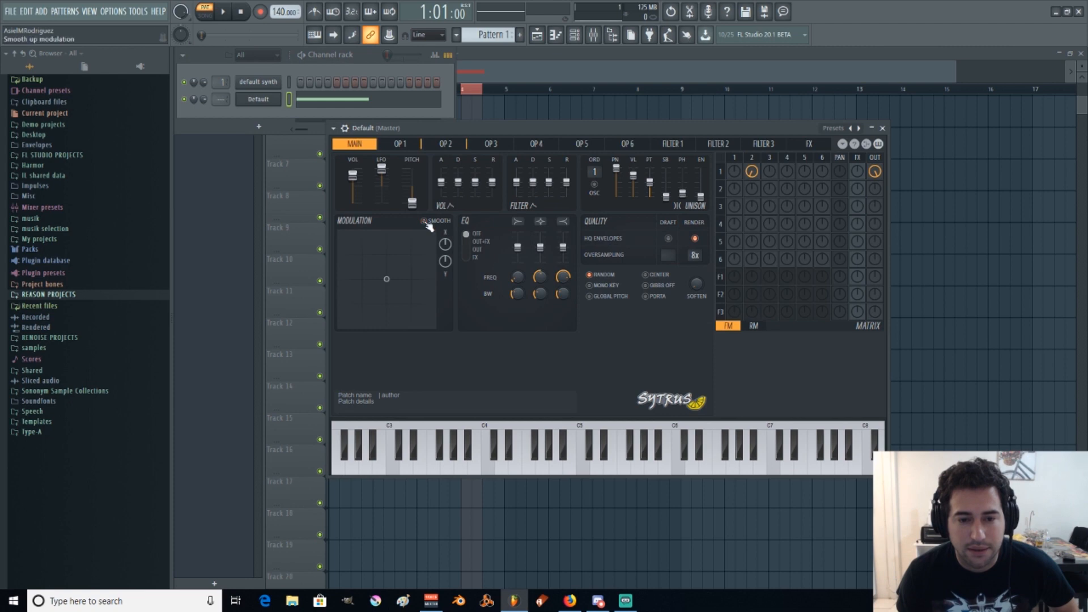
pyautogui.rightClick(445, 244)
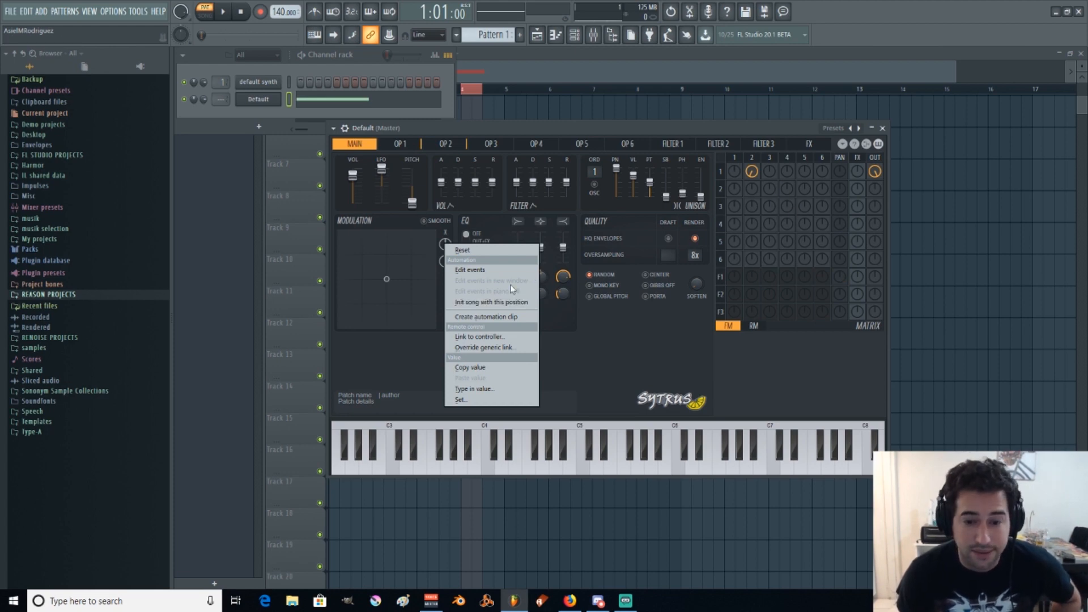
pyautogui.click(498, 317)
pyautogui.click(582, 57)
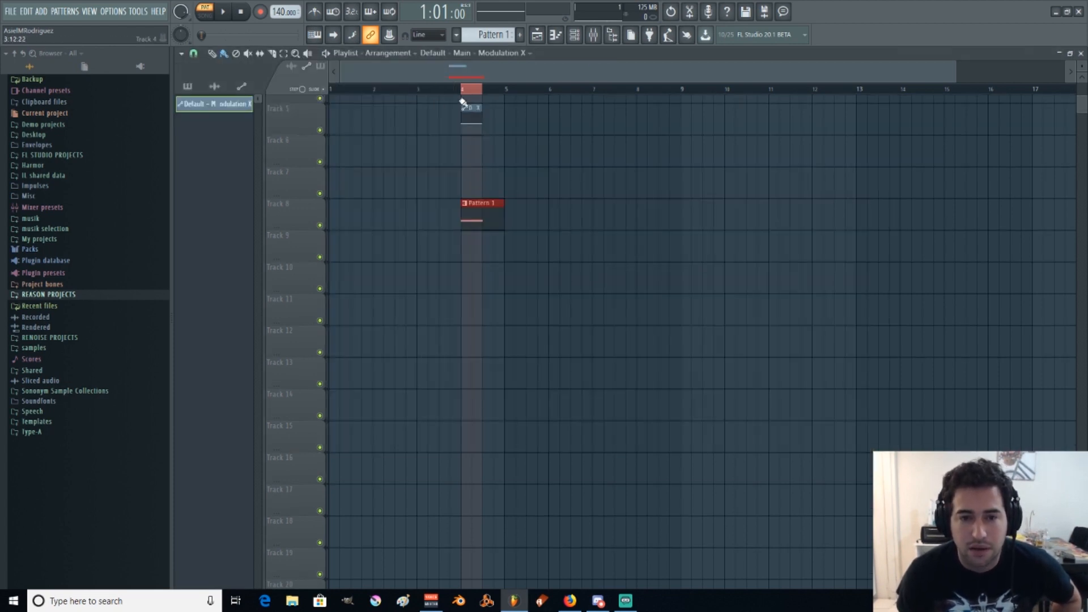
# Move the Modulation X automation clip to Track 10 and lower its start point to the minimum
pyautogui.scroll(5, 474, 95)
pyautogui.moveTo(470, 111); pyautogui.dragTo(511, 272)
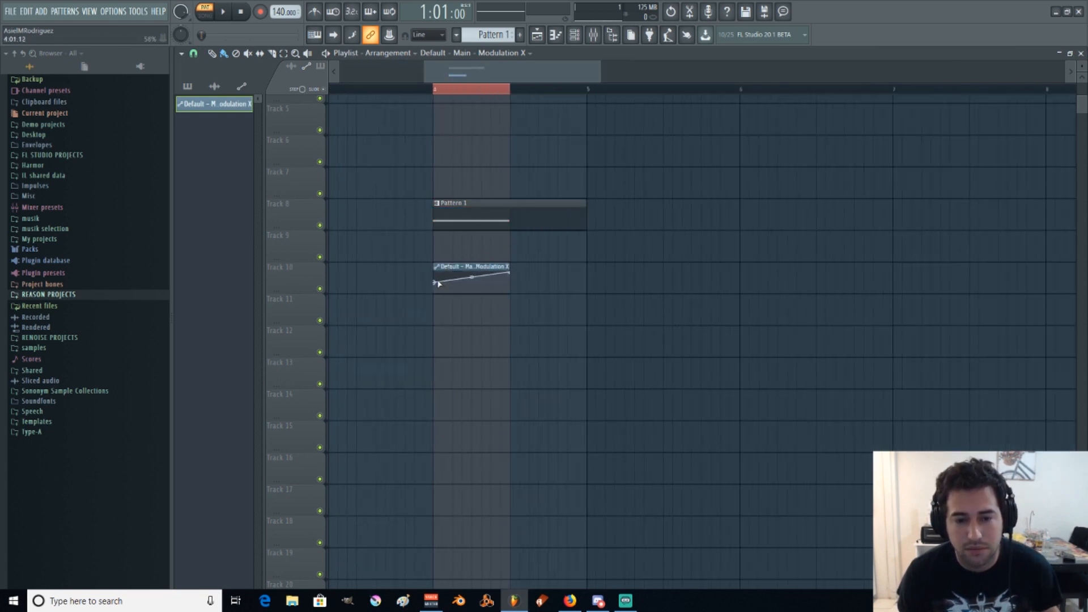
pyautogui.moveTo(435, 283); pyautogui.dragTo(430, 310)
# Switch playback to song mode and play the selected range from bar 4
pyautogui.click(436, 89)
pyautogui.press('space')
pyautogui.press('space')
# Reopen the Sytrus channel and watch operator 2's Mod X envelope while the selection plays
pyautogui.click(573, 35)
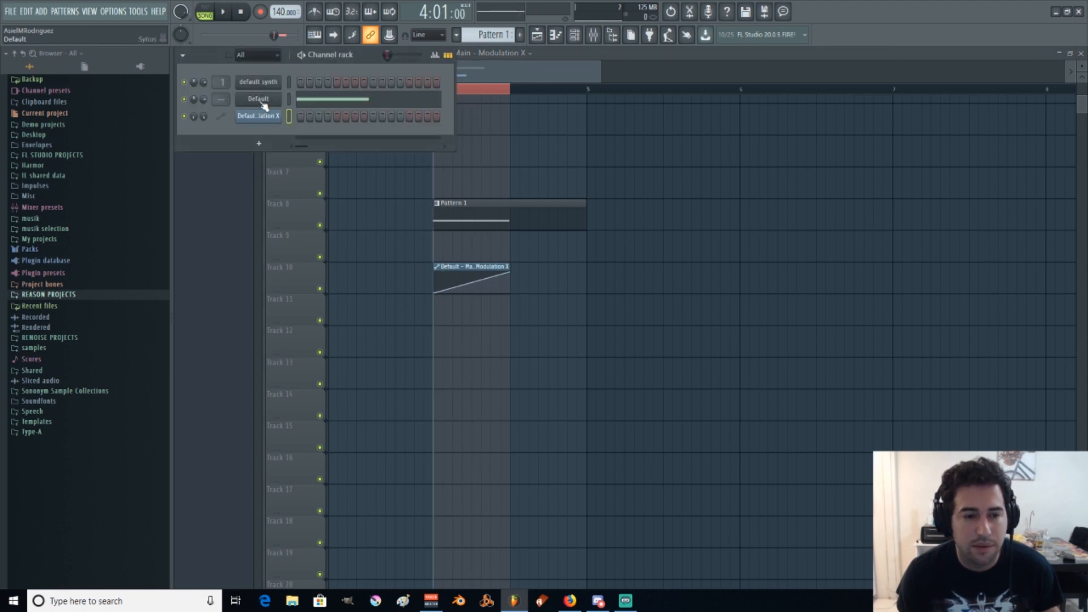
pyautogui.click(259, 99)
pyautogui.click(408, 144)
pyautogui.click(438, 146)
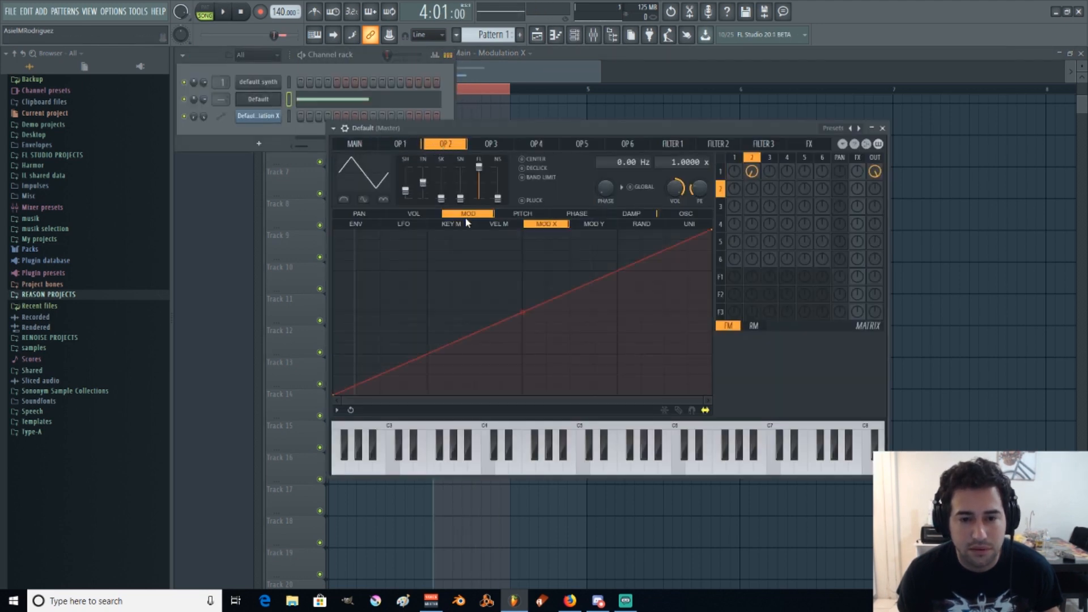
pyautogui.press('space')
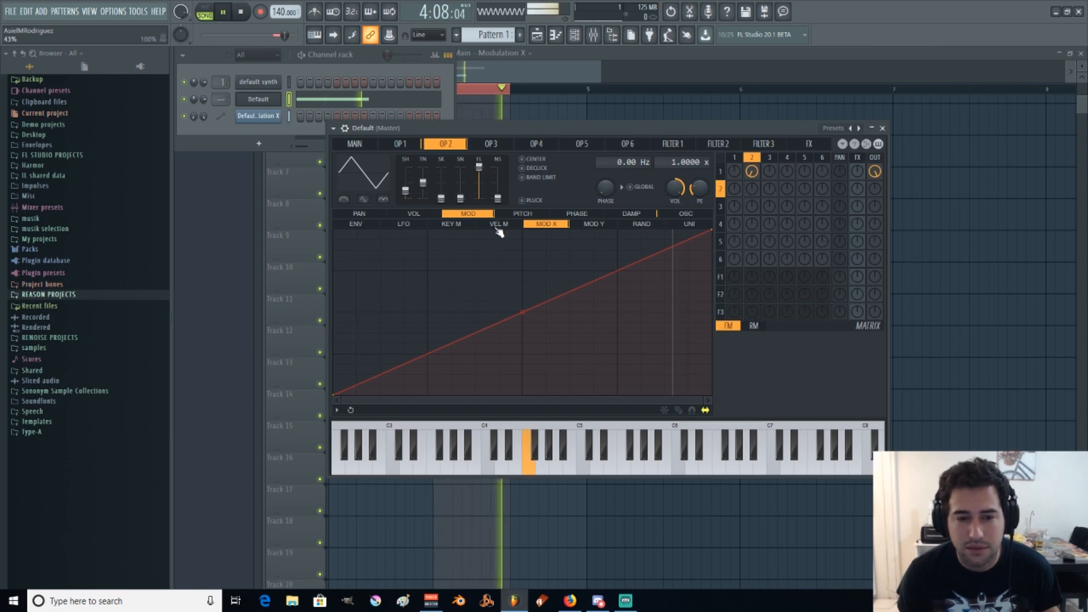
pyautogui.press('space')
# Compare the operator 1, operator 2 and main settings of Sytrus while playing the selected range
pyautogui.click(400, 145)
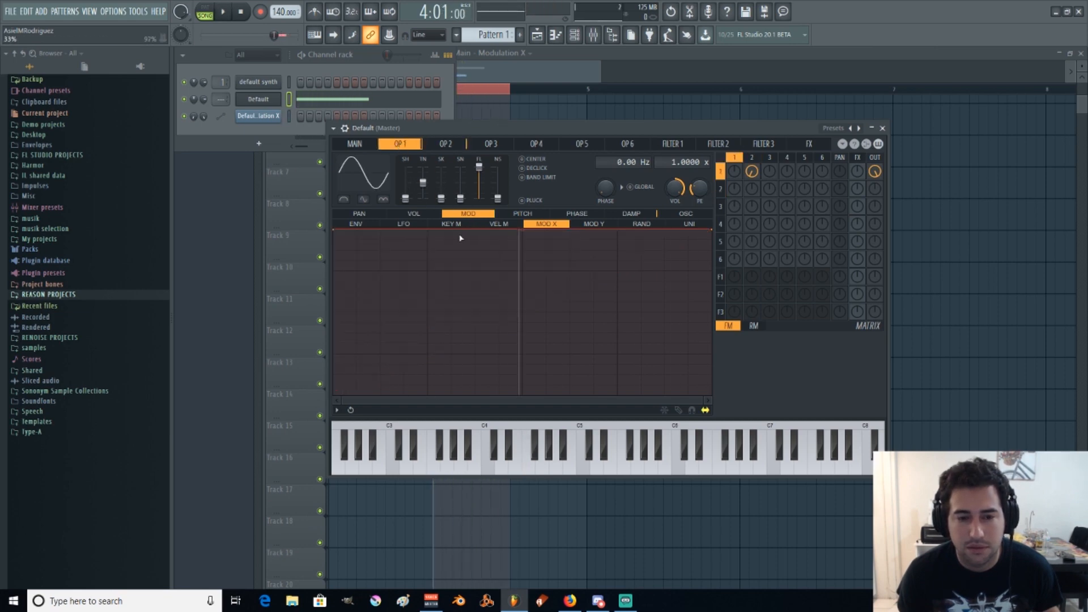
pyautogui.press('space')
pyautogui.press('space')
pyautogui.click(444, 146)
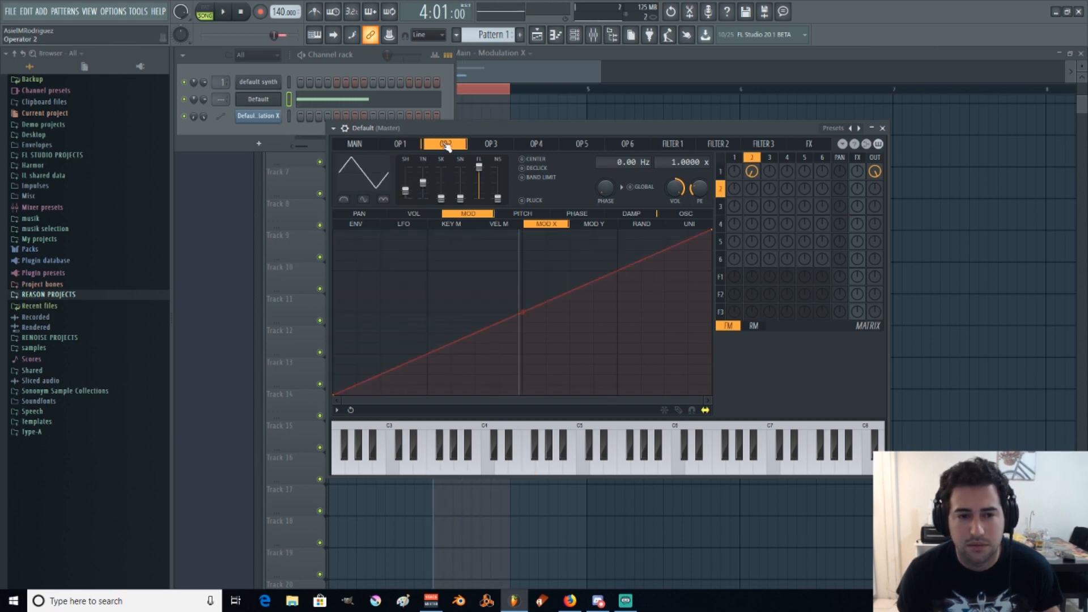
pyautogui.click(400, 144)
pyautogui.click(445, 144)
pyautogui.click(372, 146)
pyautogui.press('space')
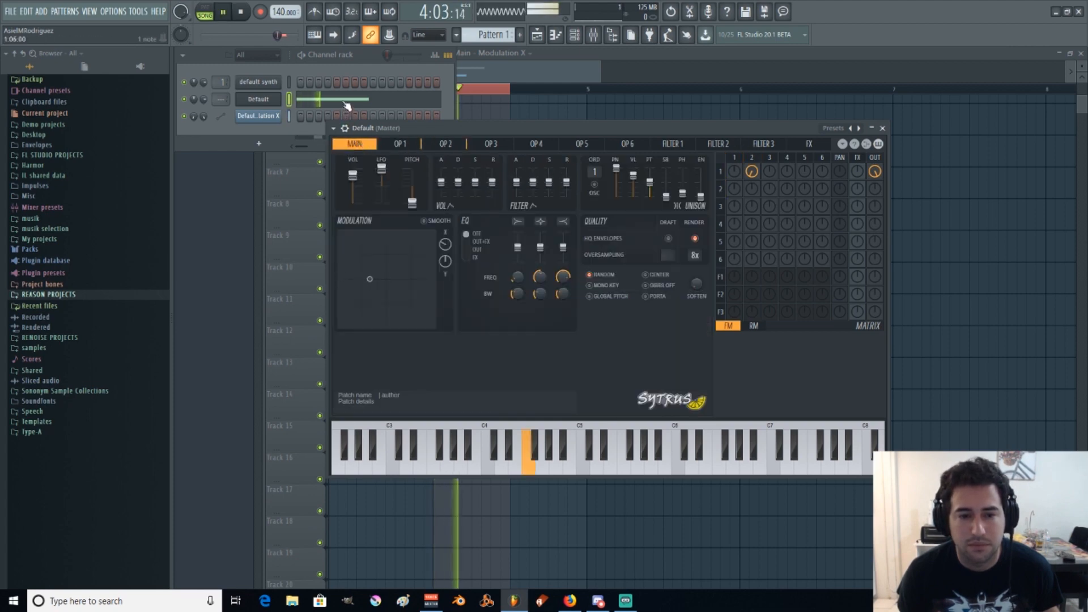
pyautogui.click(400, 144)
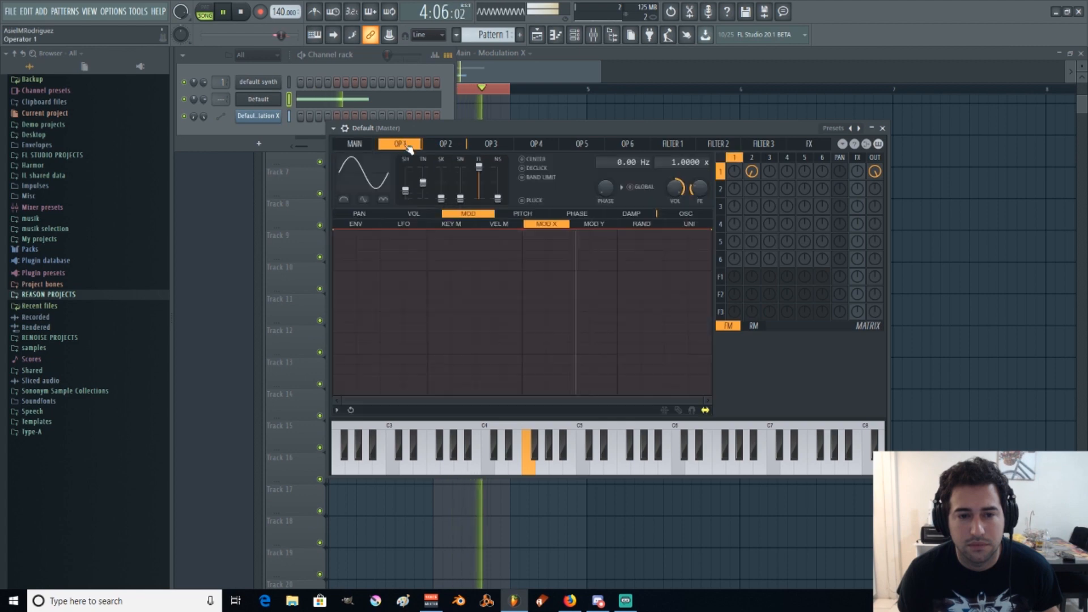
pyautogui.press('space')
# Modulate operator 1 with operator 3 in the matrix and set operator 3's shape to a 25% triangle
pyautogui.click(491, 144)
pyautogui.moveTo(769, 172); pyautogui.dragTo(769, 165)
pyautogui.press('space')
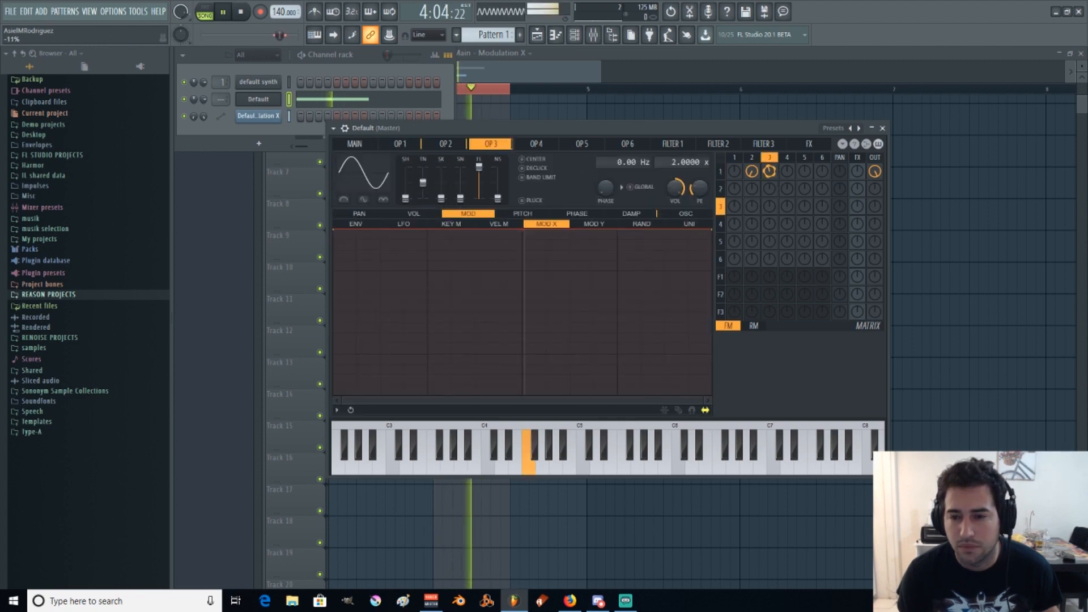
pyautogui.click(368, 197)
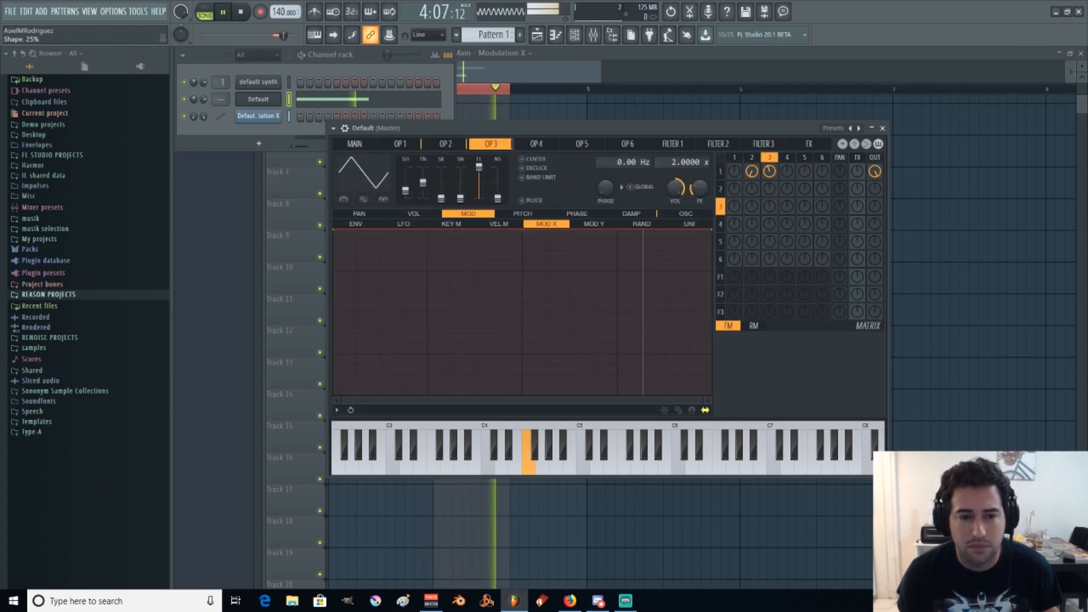
# Set operator 3's frequency ratio to 32 x and lower the start of its modulation Mod X envelope to 0%
pyautogui.press('space')
pyautogui.moveTo(668, 164); pyautogui.dragTo(668, 136)
pyautogui.press('space')
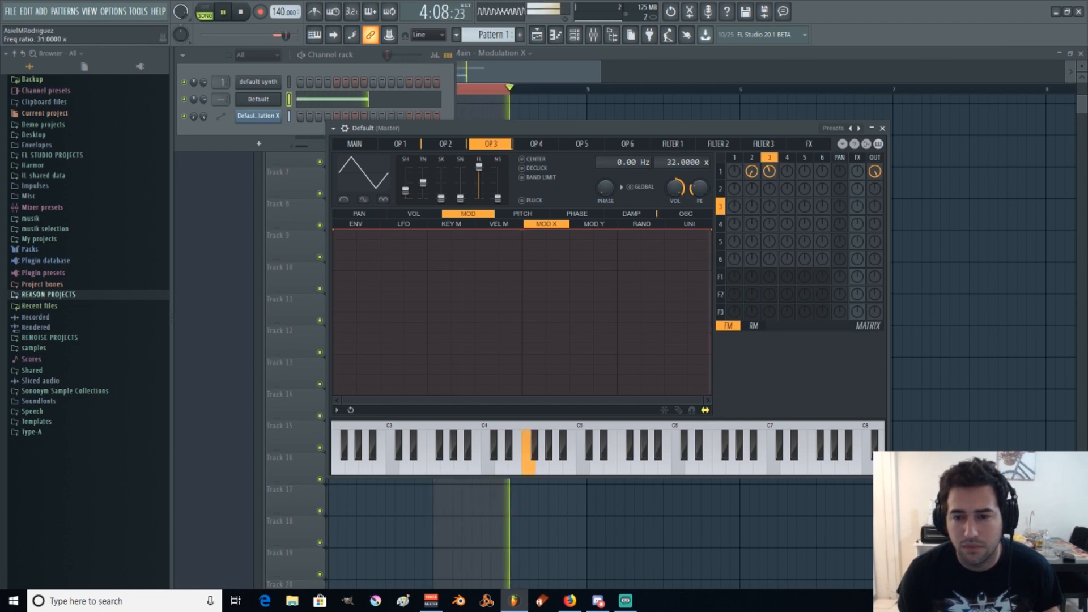
pyautogui.press('space')
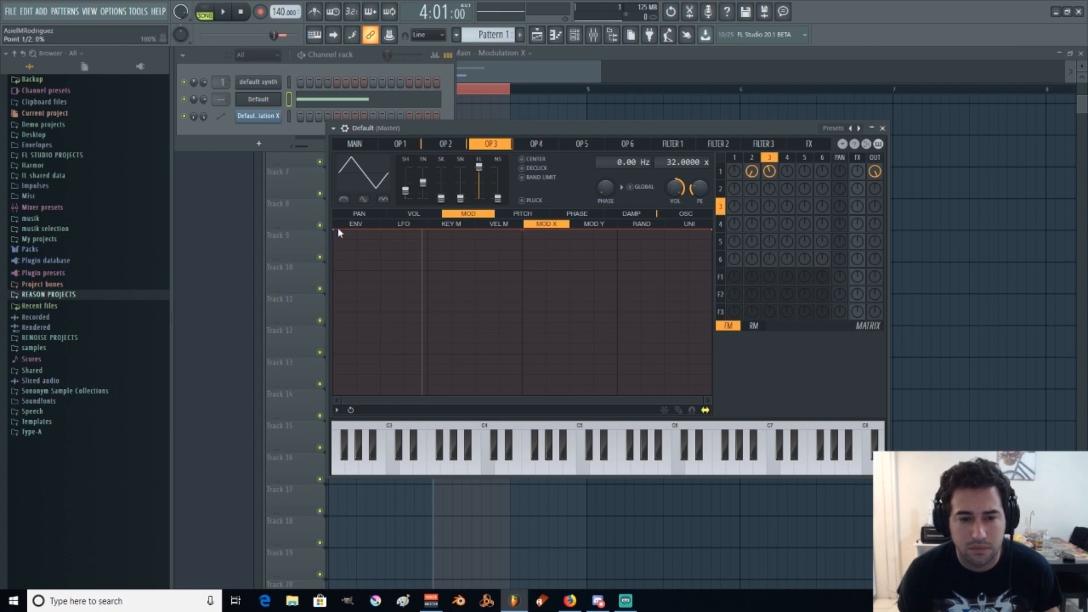
pyautogui.moveTo(340, 230); pyautogui.dragTo(335, 393)
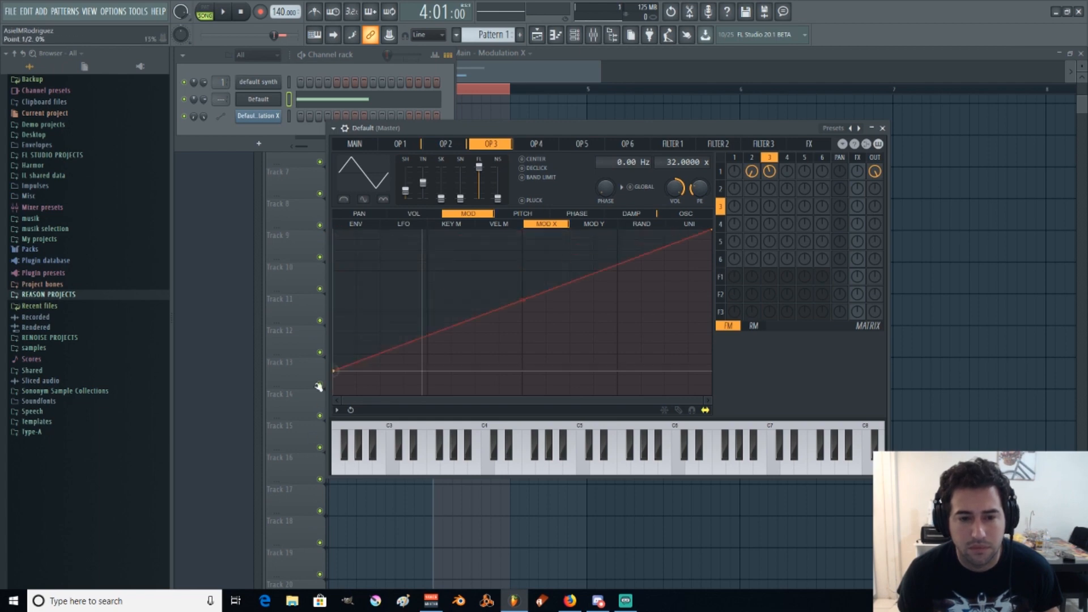
# Lower the start point of operator 2's volume Mod X envelope to the minimum and play the selected range
pyautogui.click(457, 148)
pyautogui.click(436, 216)
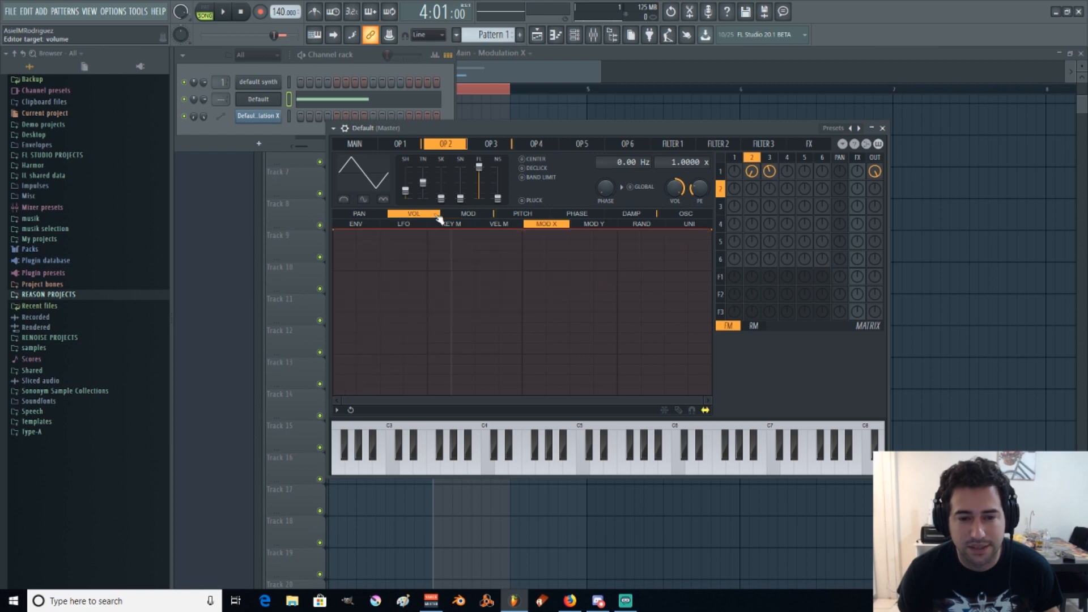
pyautogui.moveTo(336, 231); pyautogui.dragTo(334, 394)
pyautogui.press('space')
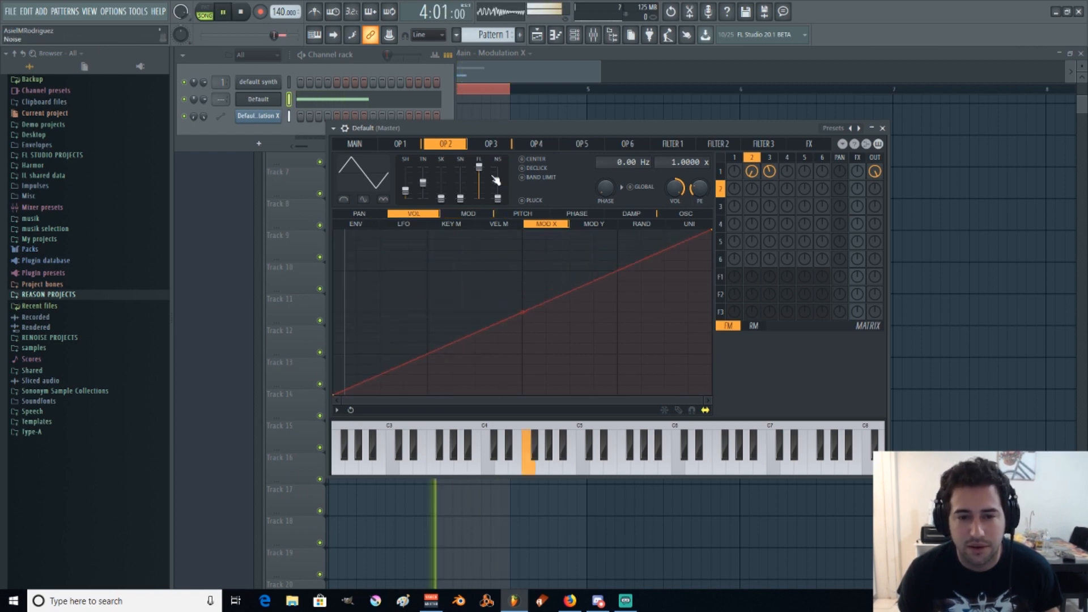
pyautogui.press('space')
# Lower the start point of operator 3's volume Mod X envelope to the minimum and audition the result
pyautogui.click(491, 143)
pyautogui.moveTo(338, 231); pyautogui.dragTo(333, 393)
pyautogui.press('space')
pyautogui.press('space')
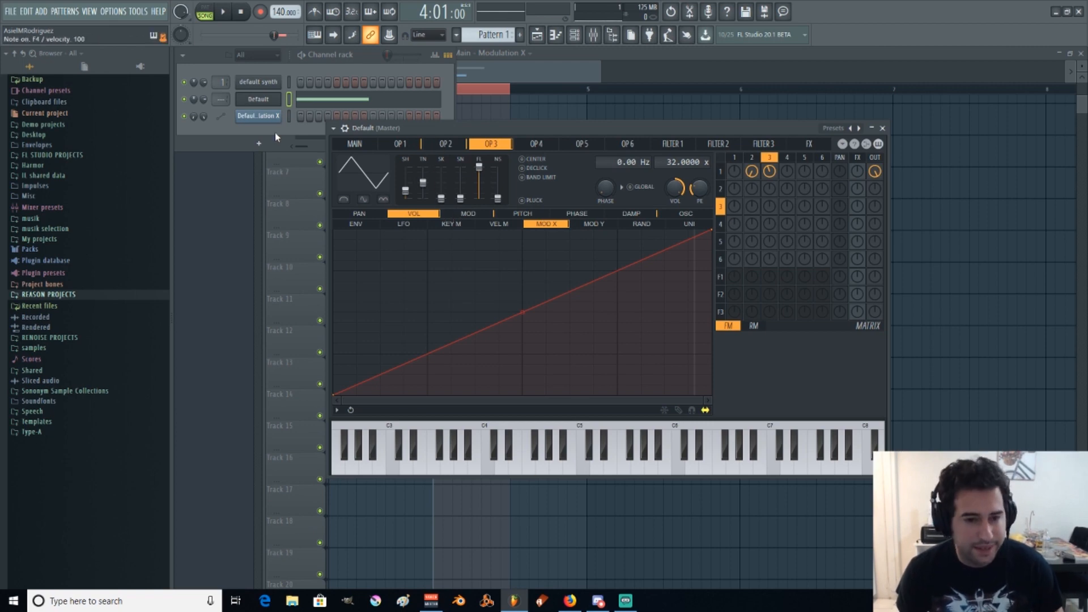
pyautogui.click(354, 144)
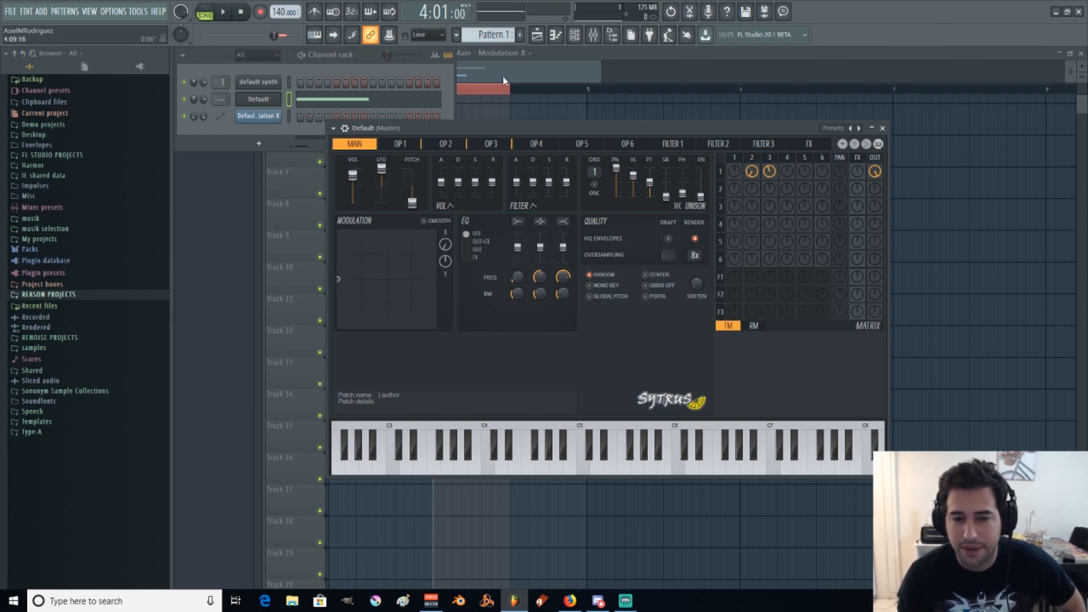
pyautogui.click(548, 149)
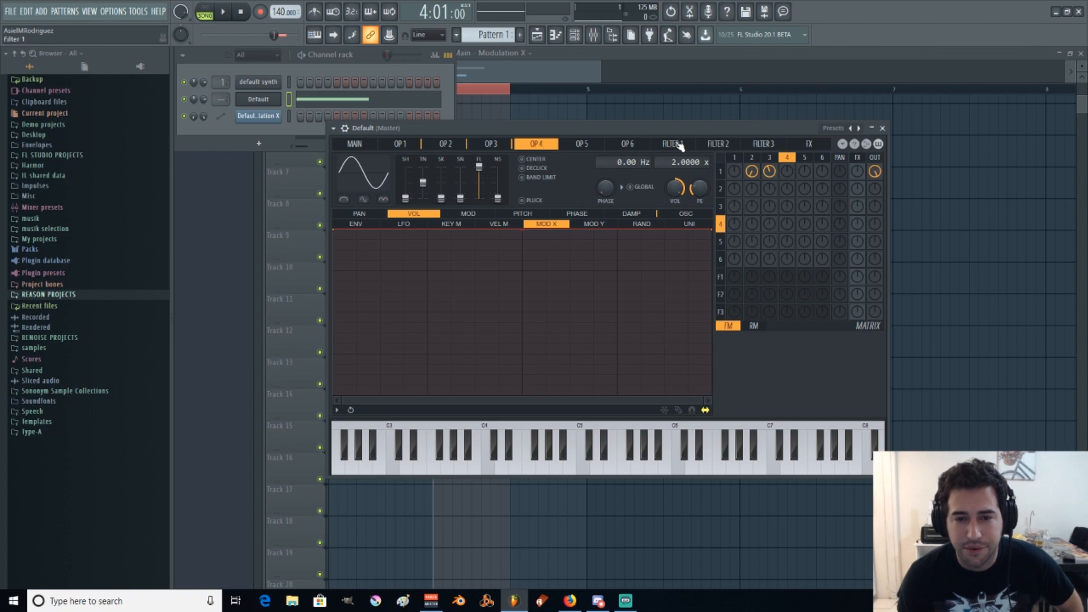
pyautogui.click(451, 146)
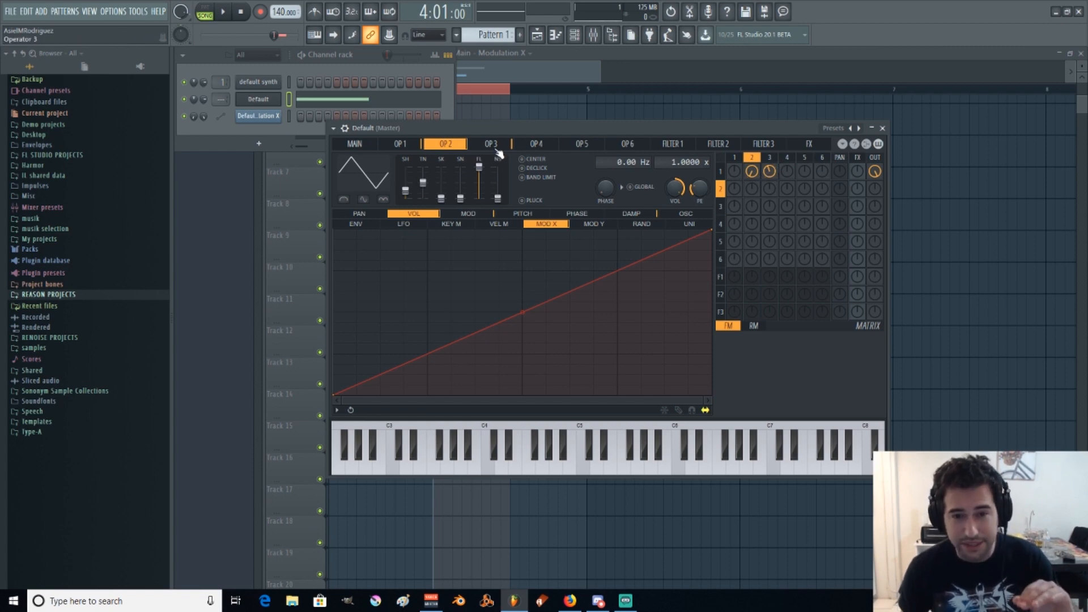
pyautogui.click(772, 159)
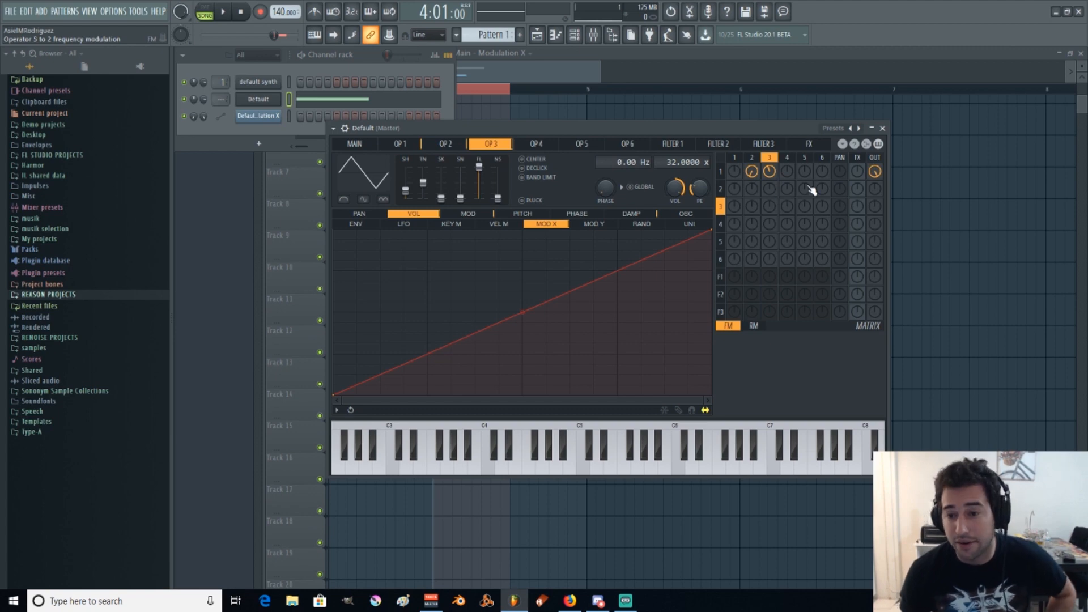
# Modulate operator 3 with operator 4 at a frequency ratio of 1 x and lower the start of operator 4's volume Mod X envelope to 0%
pyautogui.click(547, 145)
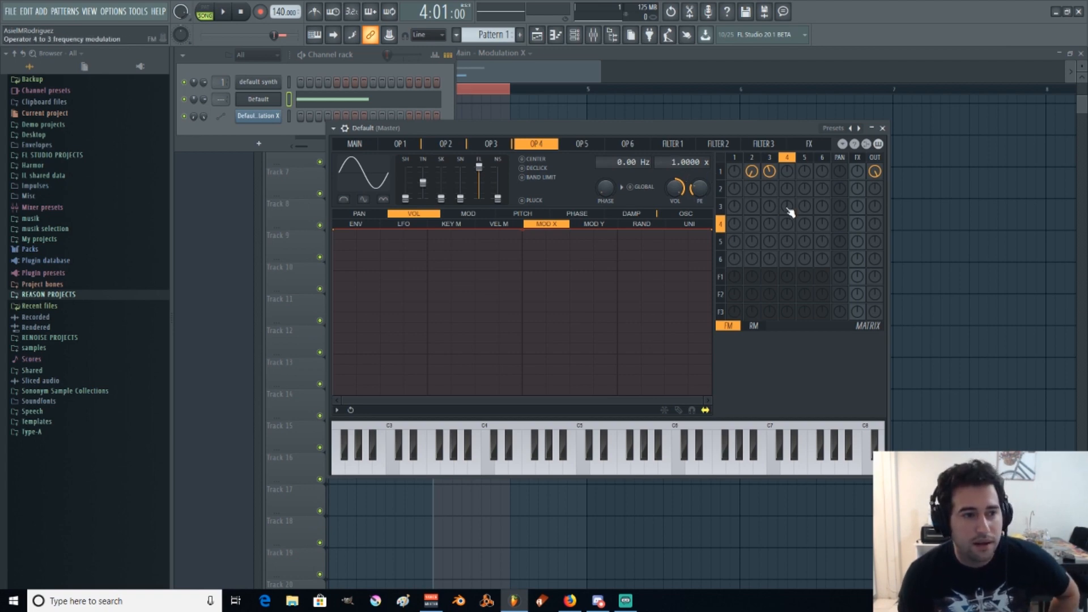
pyautogui.scroll(2, 788, 206)
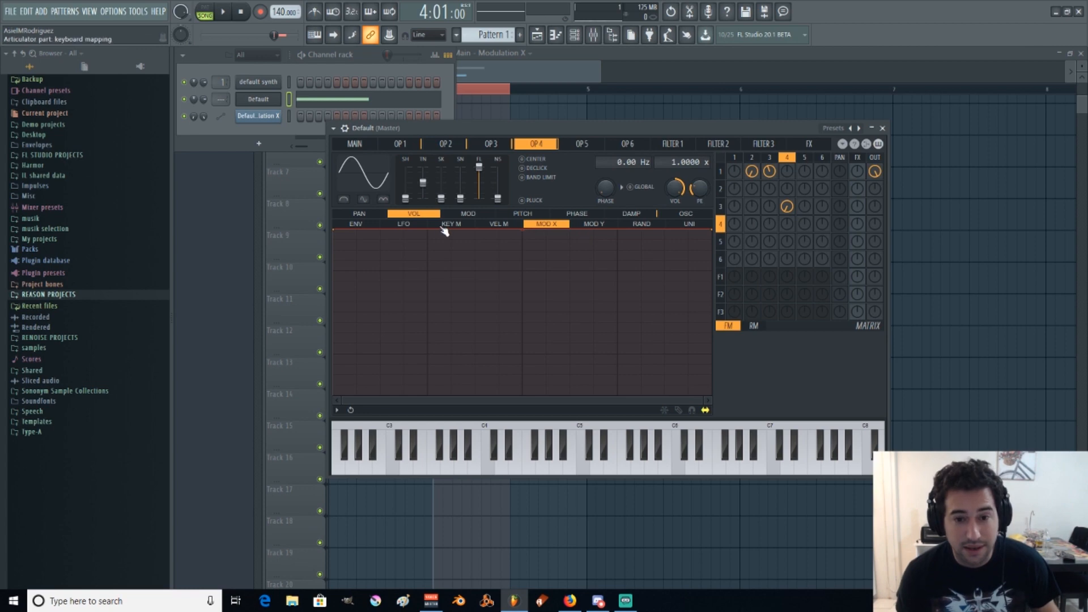
pyautogui.moveTo(338, 231); pyautogui.dragTo(326, 502)
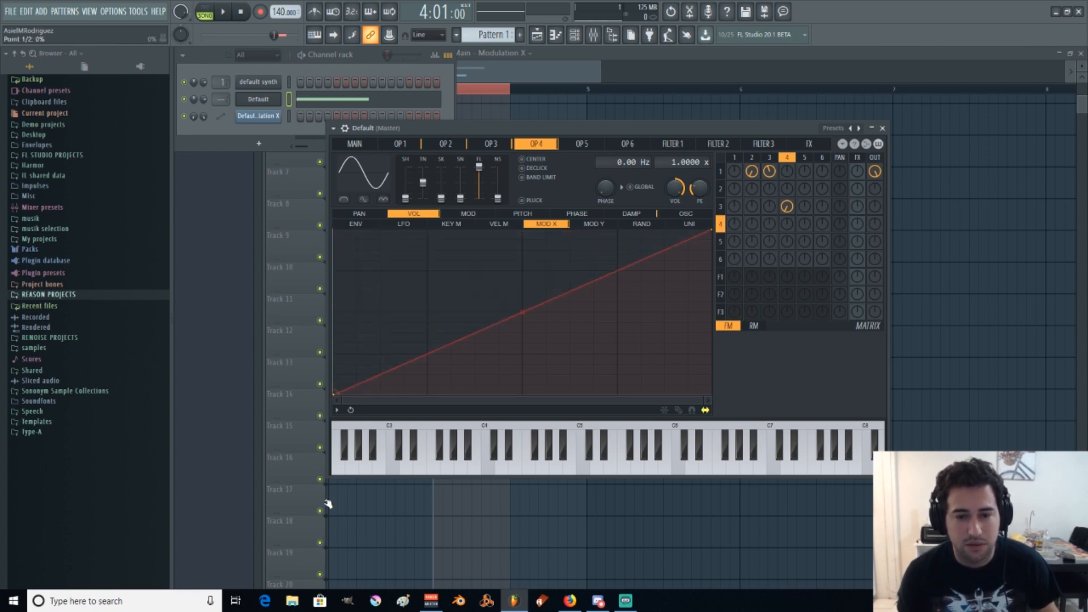
# Play the selected range and sweep Modulation X by hand in the main settings to audition the sound
pyautogui.press('space')
pyautogui.press('space')
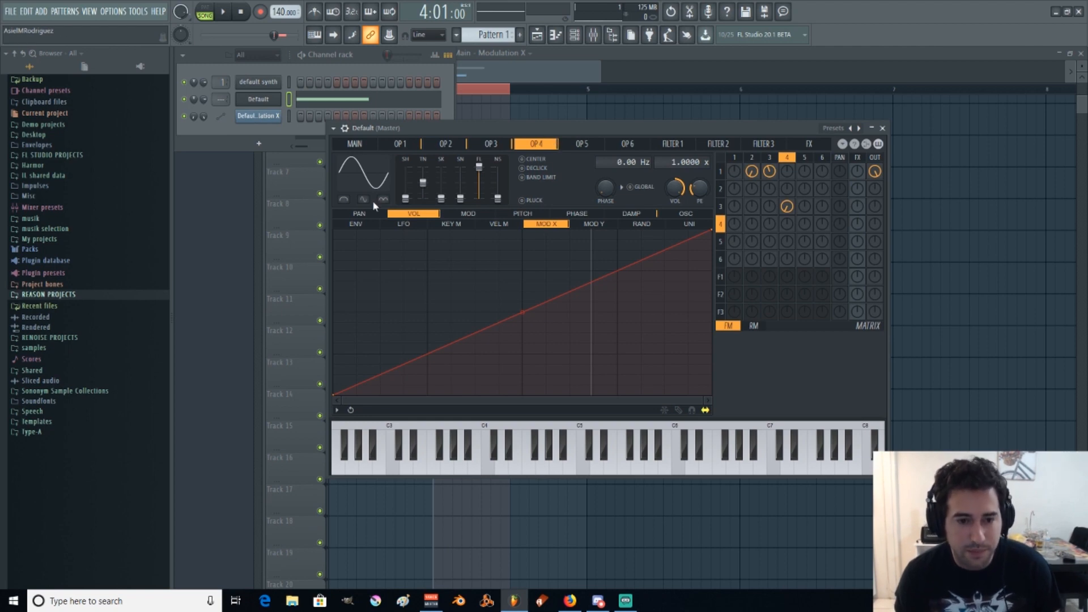
pyautogui.click(354, 144)
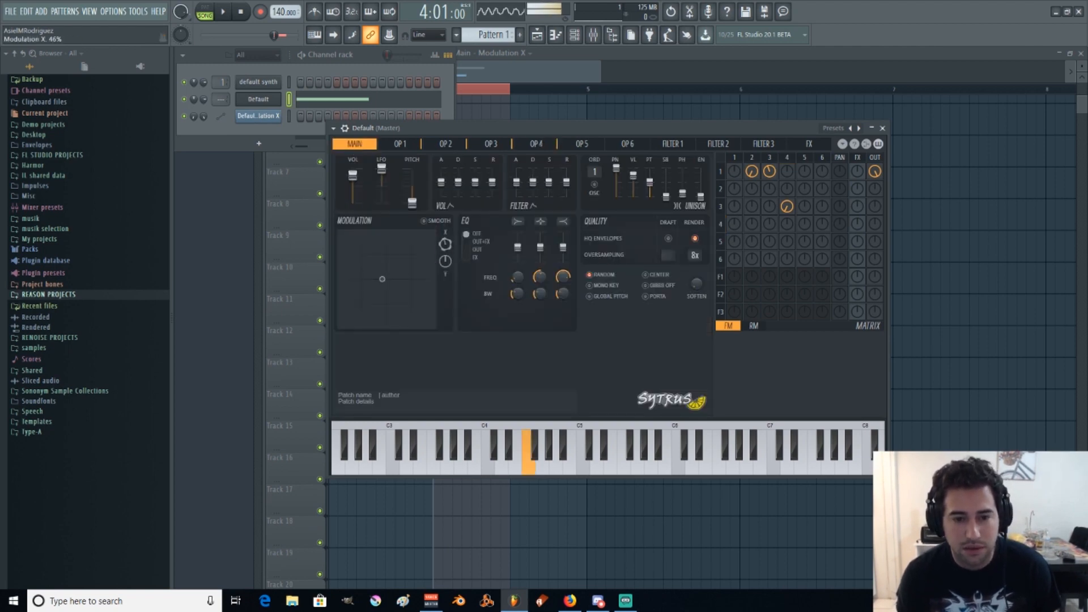
pyautogui.moveTo(372, 278); pyautogui.dragTo(427, 279)
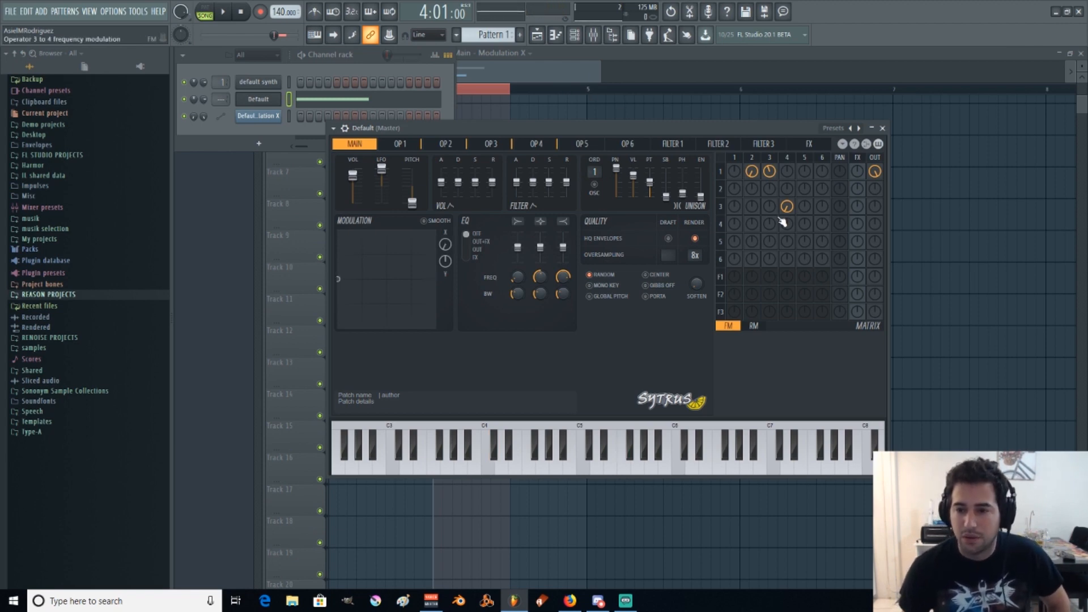
# Slice the Pattern 1 clip on Track 8 at the end of the selected range and delete the leftover part
pyautogui.click(641, 50)
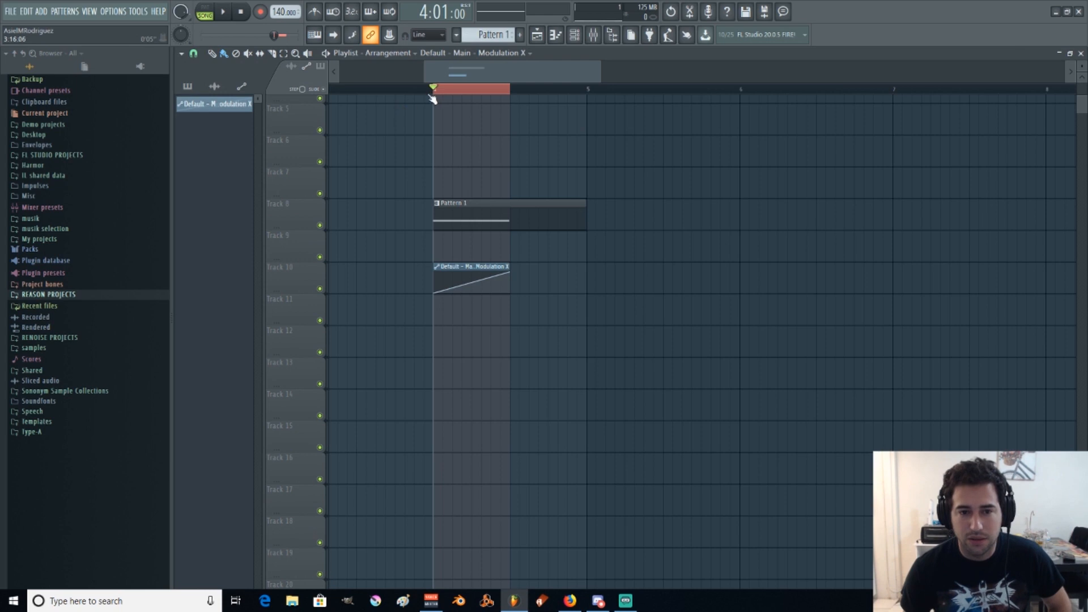
pyautogui.scroll(3, 441, 107)
pyautogui.press('c')
pyautogui.moveTo(591, 205); pyautogui.dragTo(593, 224)
pyautogui.press('p')
pyautogui.rightClick(644, 225)
pyautogui.scroll(-4, 554, 93)
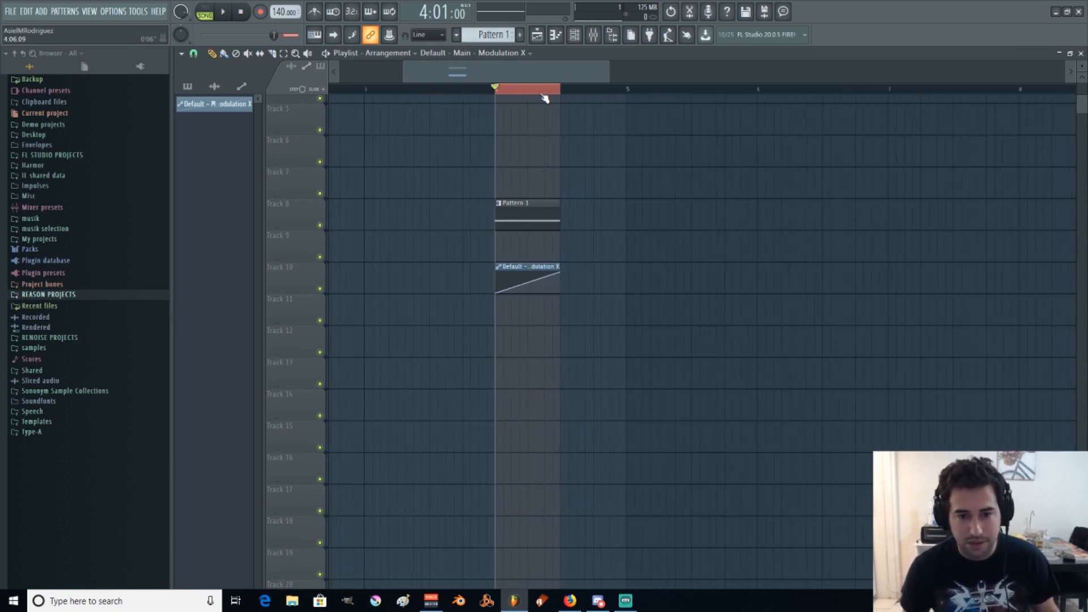
# Select all playlist clips, start a WAV export, and open Europa Patches > Europa Wavetables on Storage (F:) as a file list
pyautogui.hotkey('ctrl', 'a')
pyautogui.hotkey('ctrl', 'r')
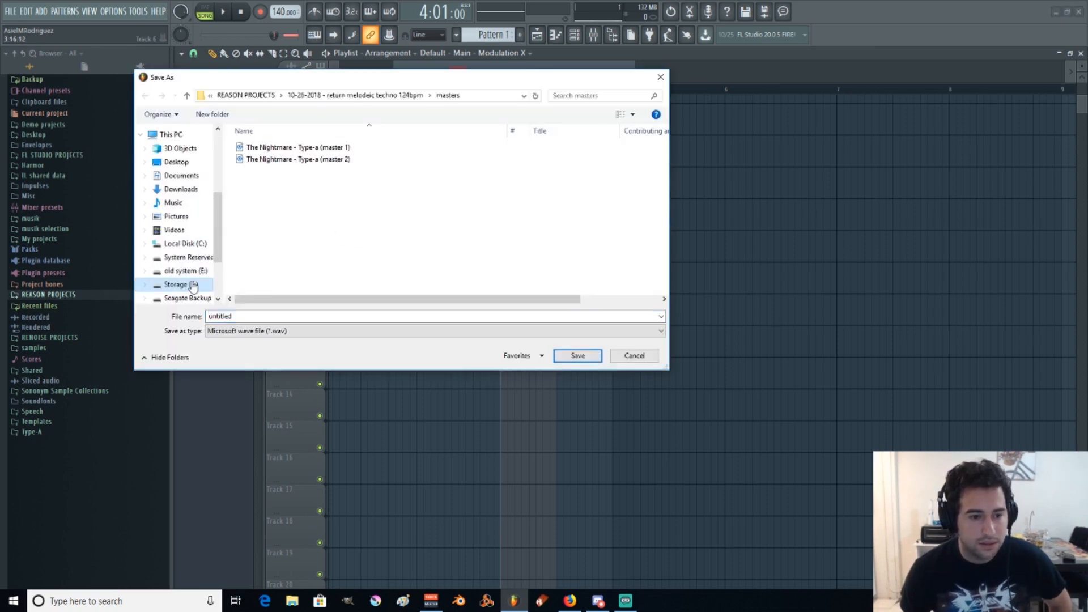
pyautogui.click(193, 286)
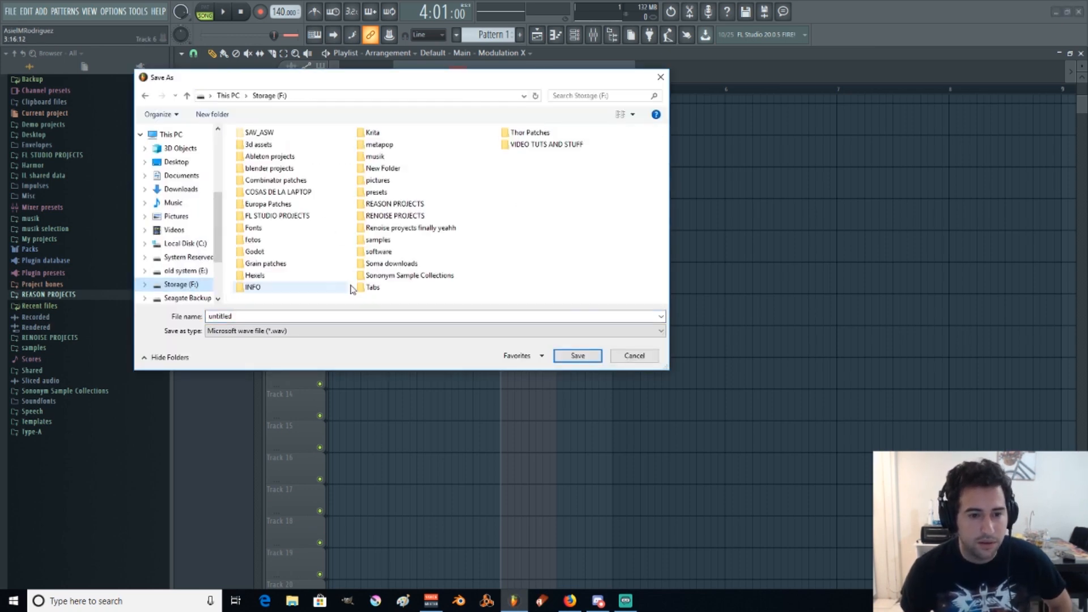
pyautogui.doubleClick(269, 204)
pyautogui.doubleClick(286, 160)
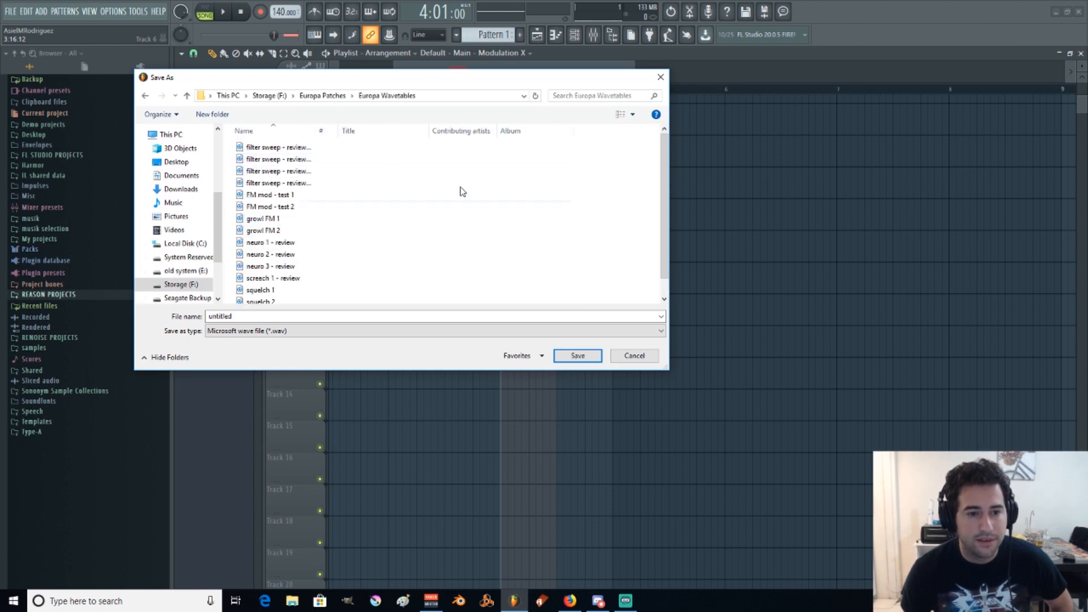
pyautogui.click(632, 114)
pyautogui.click(693, 101)
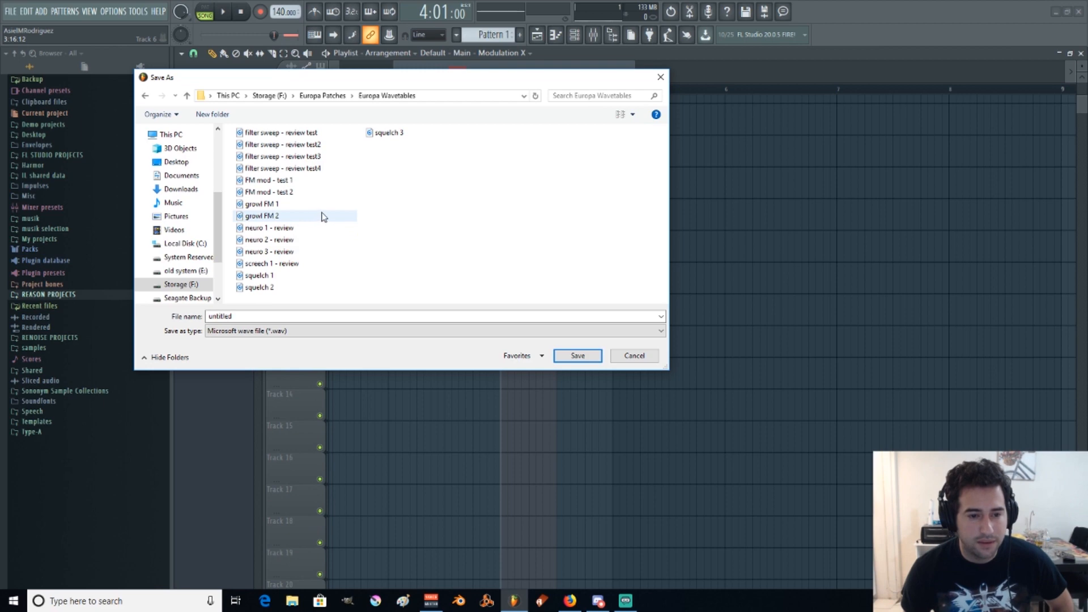
# Name the export "growl FM 3 - tutorial" and render it as a WAV file
pyautogui.click(262, 216)
pyautogui.click(278, 316)
pyautogui.click(278, 315)
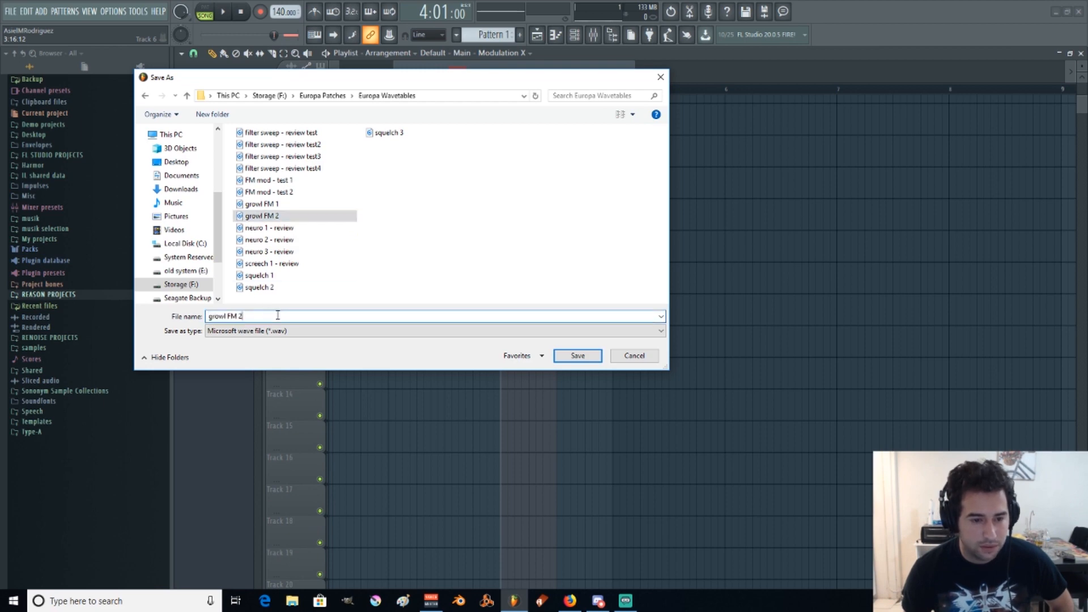
pyautogui.press('BackSpace')
pyautogui.write('3')
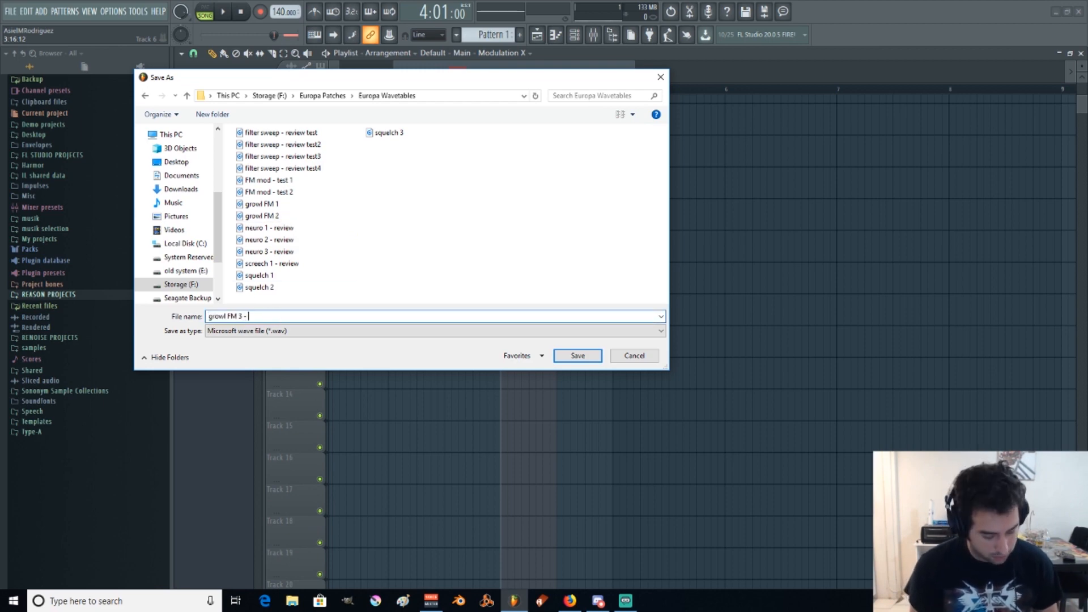
pyautogui.write(' - tutorial')
pyautogui.click(588, 356)
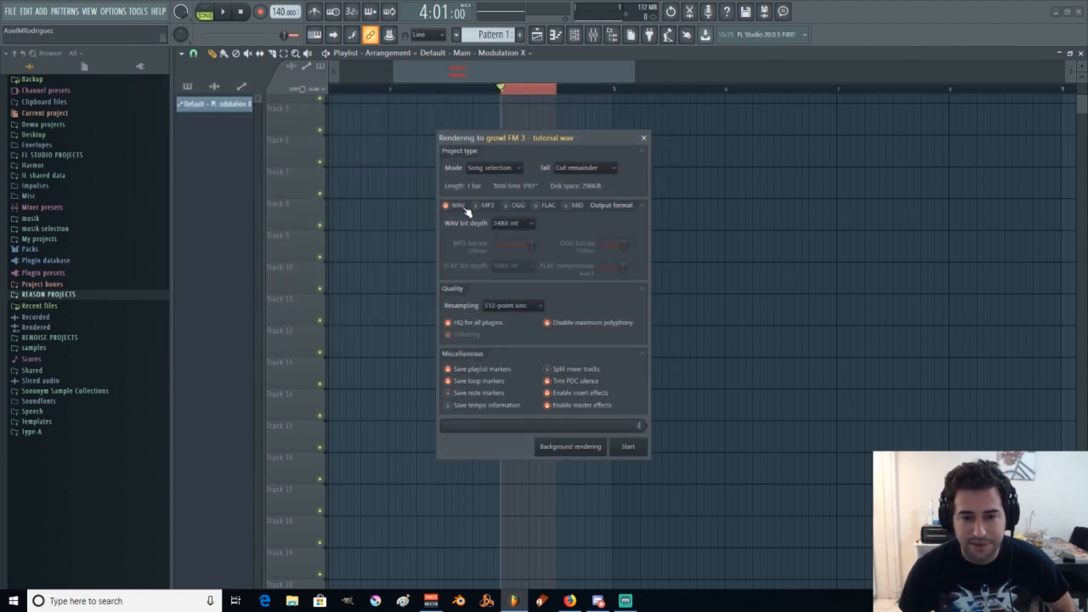
pyautogui.click(628, 447)
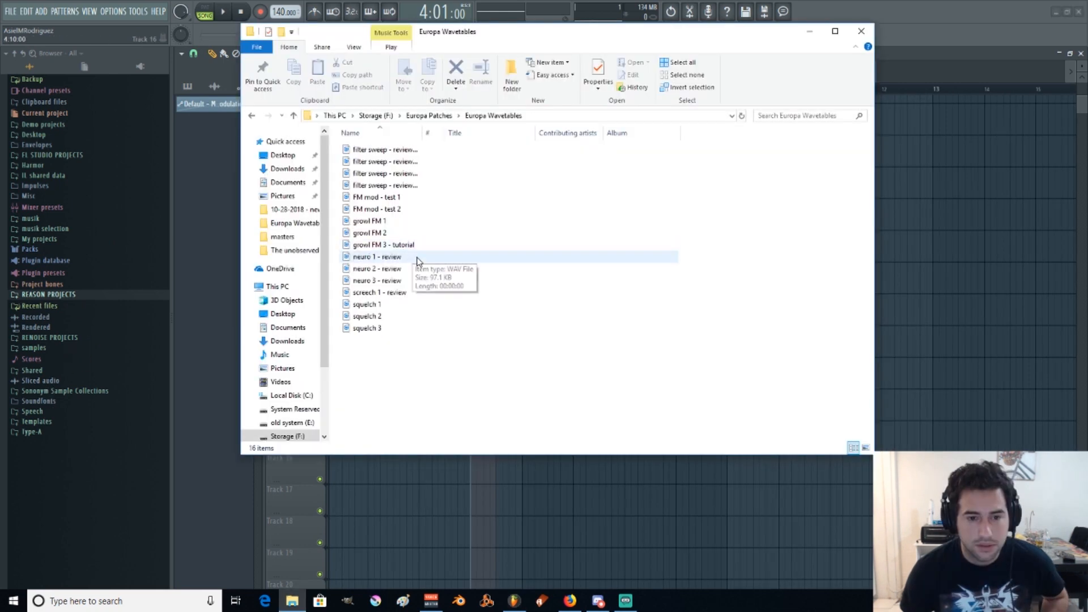
# Place the "growl FM 3 - tutorial" file from the Europa Wavetables folder on Track 8 of the playlist at bar 6
pyautogui.moveTo(391, 245); pyautogui.dragTo(585, 227)
pyautogui.moveTo(496, 90); pyautogui.dragTo(472, 93)
pyautogui.scroll(9, 581, 91)
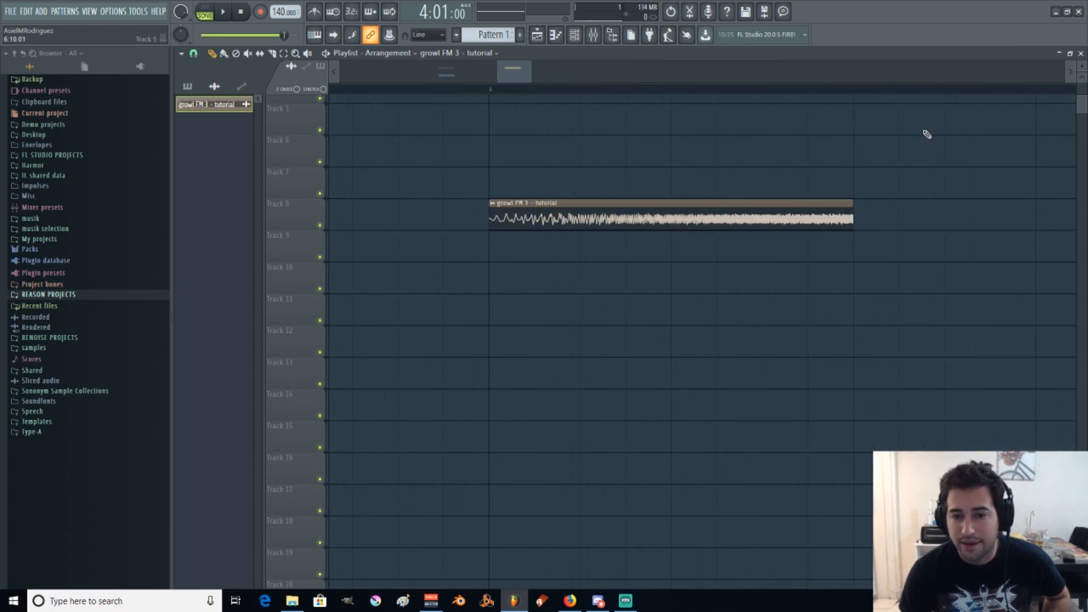
# Enlarge the playlist tracks, set the playhead to bar 6, and examine the waveform of the growl FM 3 - tutorial clip
pyautogui.moveTo(1082, 67); pyautogui.dragTo(1082, 103)
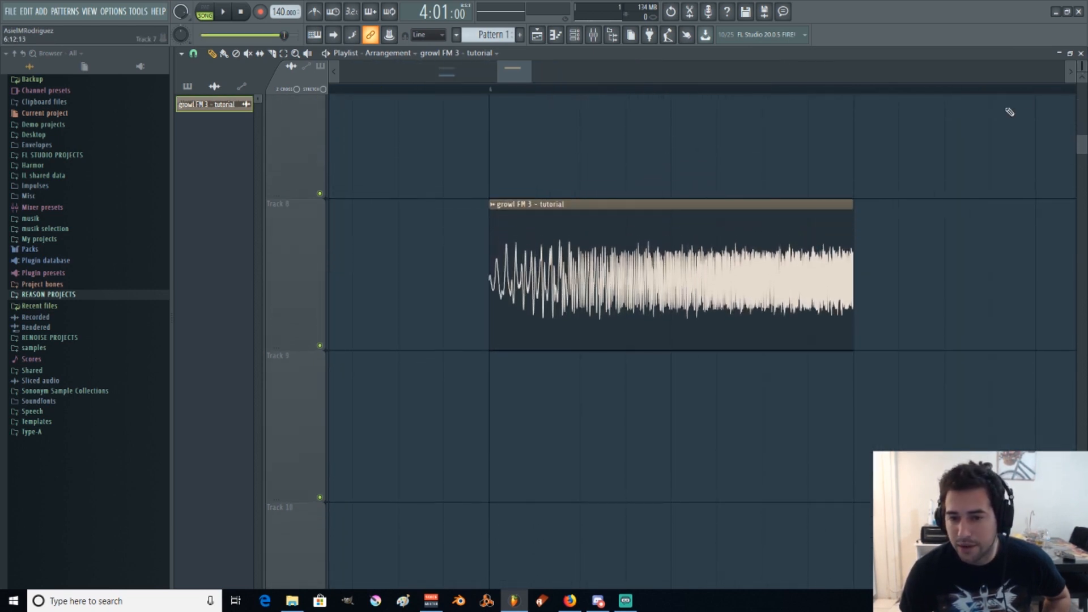
pyautogui.scroll(4, 516, 88)
pyautogui.scroll(-1, 519, 89)
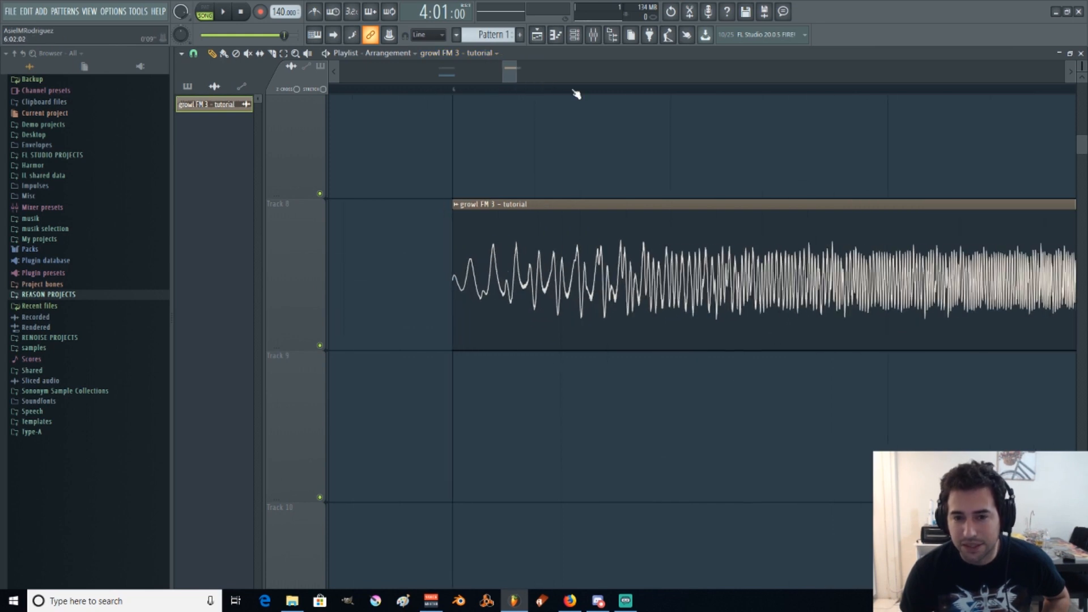
pyautogui.scroll(-3, 577, 93)
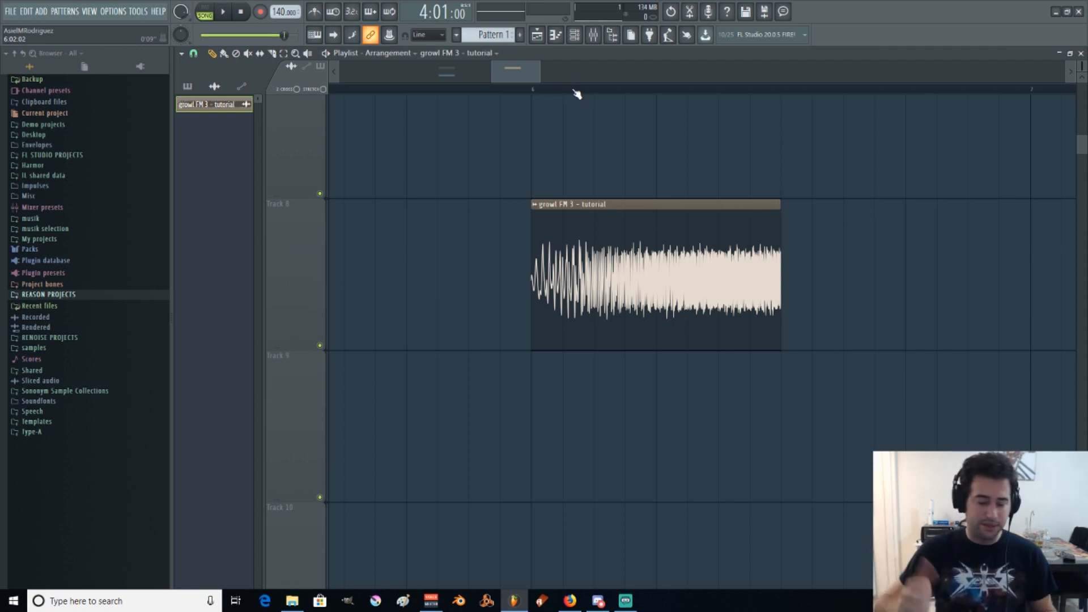
pyautogui.click(532, 90)
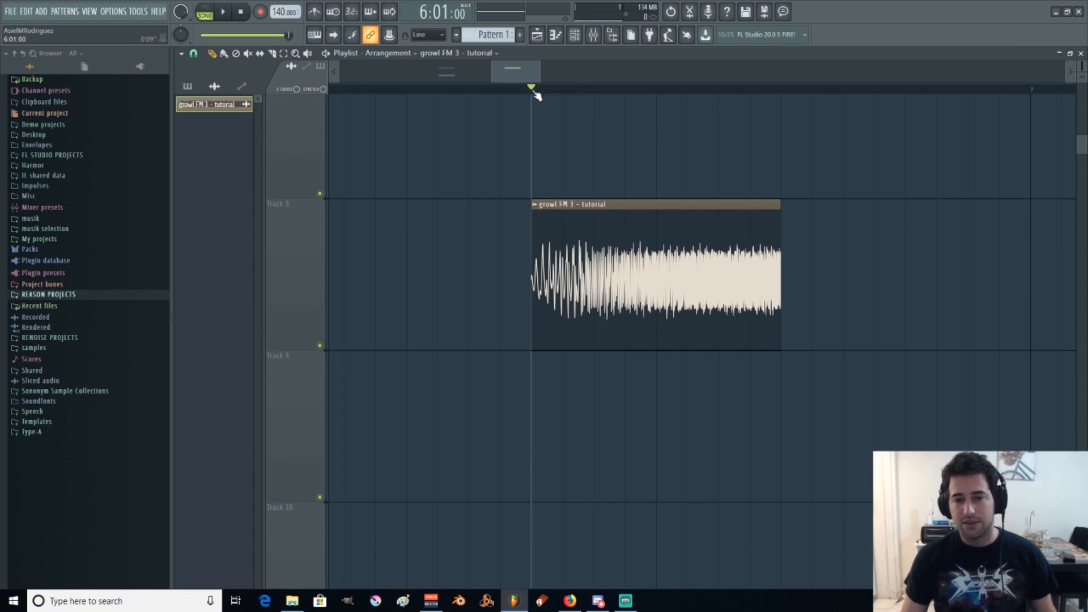
pyautogui.scroll(2, 558, 94)
pyautogui.scroll(2, 560, 97)
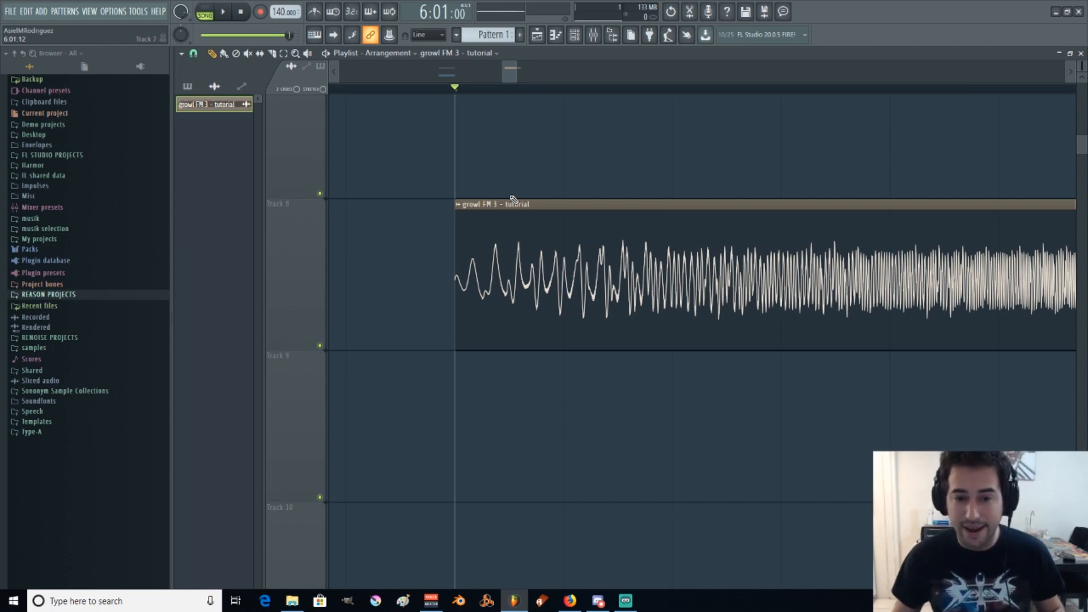
pyautogui.scroll(-3, 469, 97)
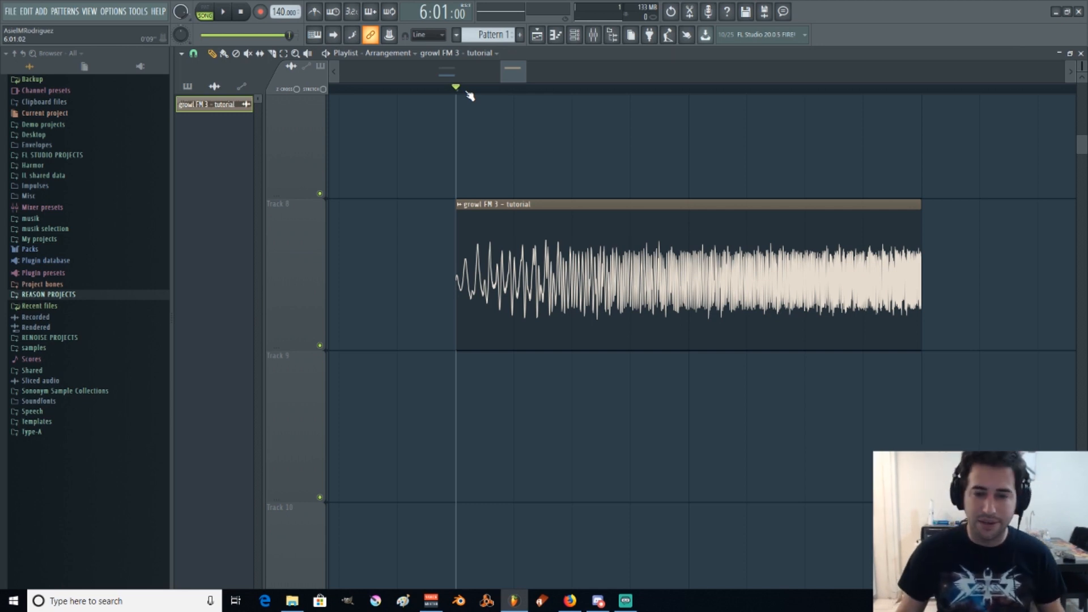
# Audition the growl FM 3 - tutorial clip from bar 6 and look over its waveform in the playlist
pyautogui.press('space')
pyautogui.press('space')
pyautogui.scroll(-1, 630, 92)
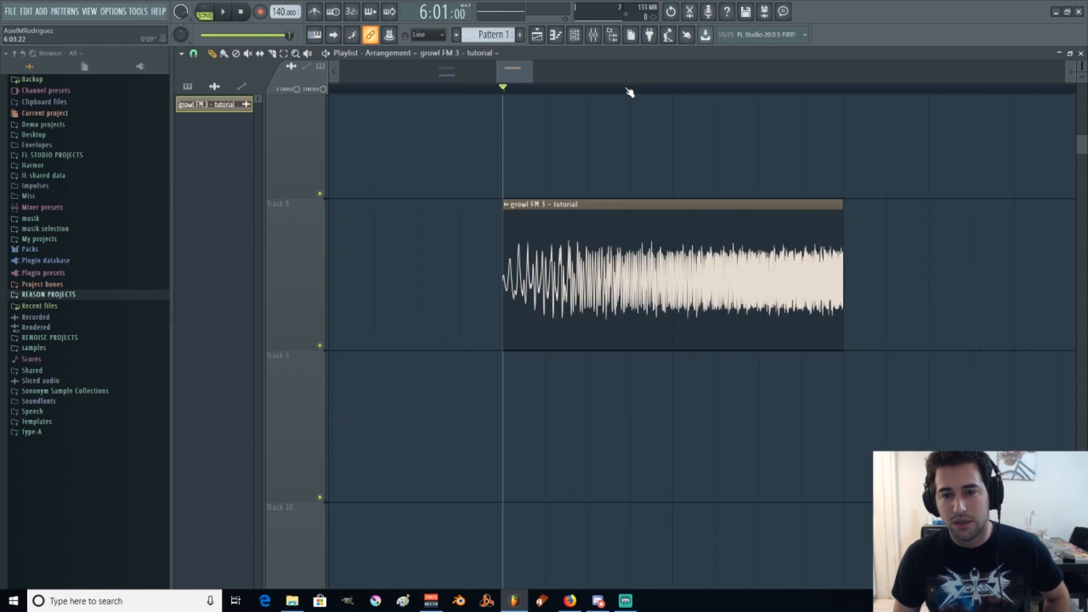
pyautogui.scroll(-3, 629, 93)
pyautogui.press('space')
pyautogui.press('space')
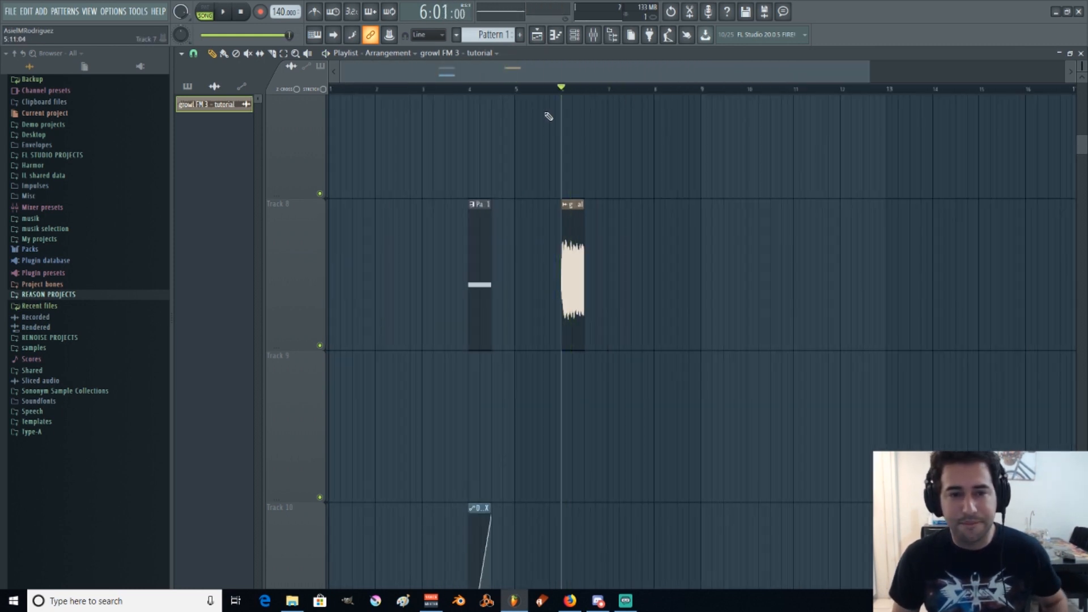
pyautogui.scroll(3, 519, 114)
pyautogui.scroll(-2, 539, 107)
pyautogui.moveTo(1082, 67); pyautogui.dragTo(1082, 50)
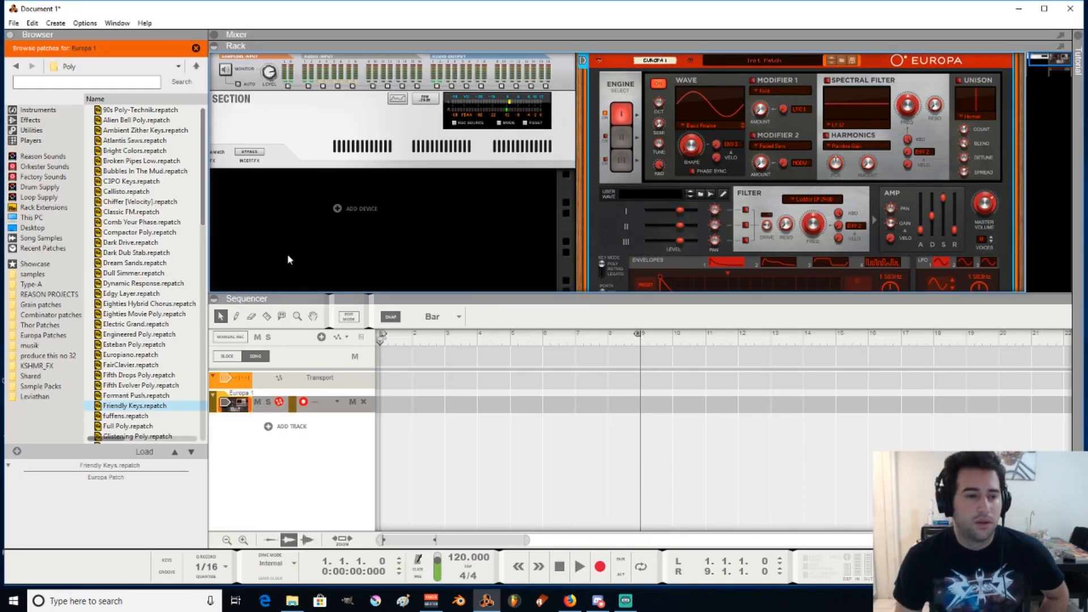
# Switch to Reason, stop browsing patches for Europa 1, and expand the rack to show the whole Europa device
pyautogui.scroll(-4, 471, 256)
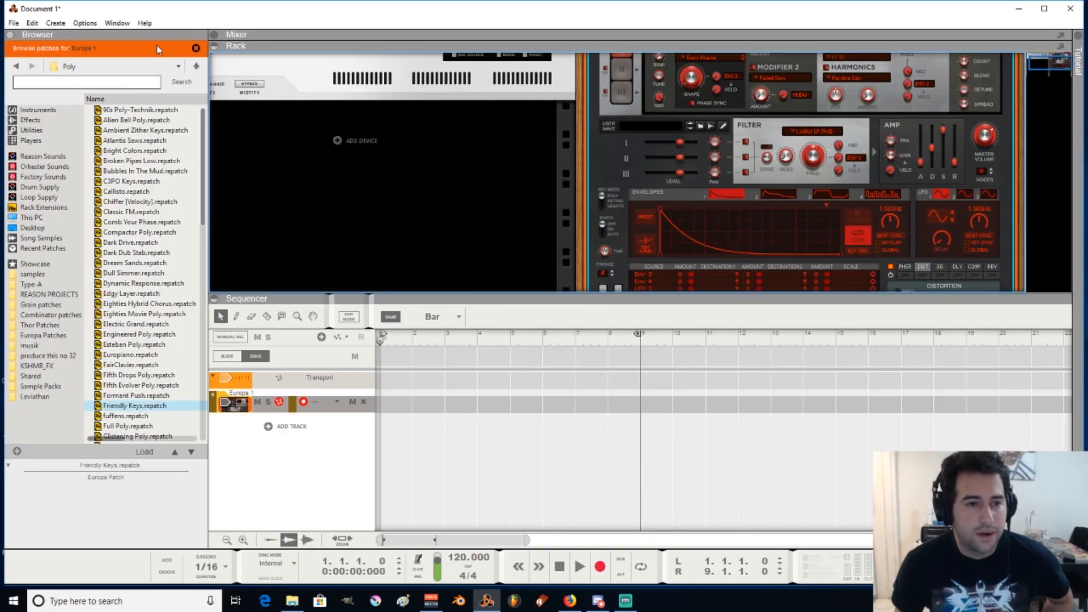
pyautogui.click(196, 49)
pyautogui.scroll(5, 804, 253)
pyautogui.scroll(-2, 655, 235)
pyautogui.scroll(2, 388, 225)
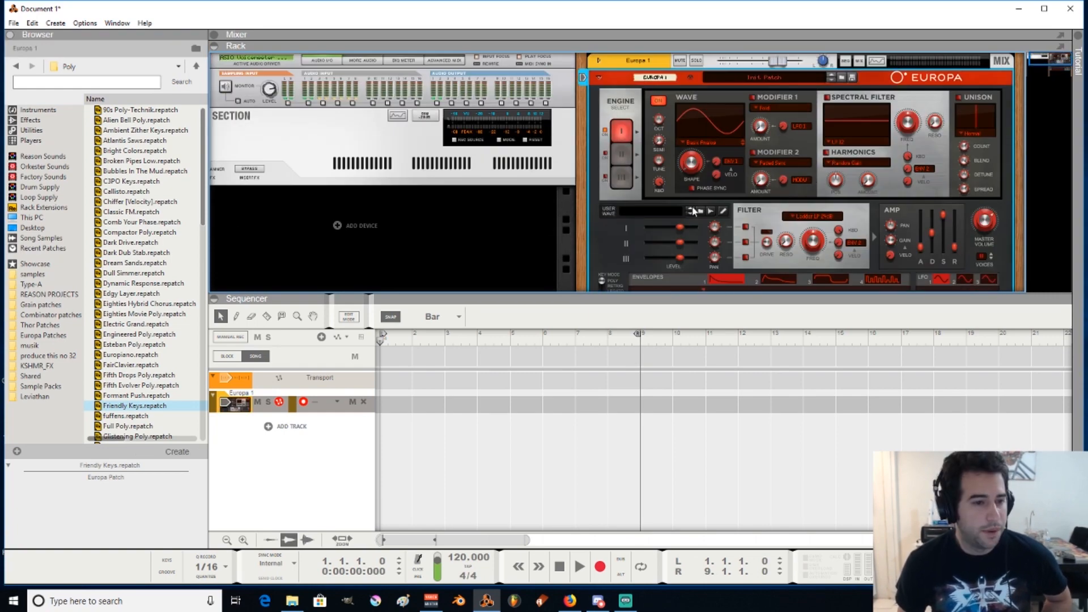
pyautogui.rightClick(600, 240)
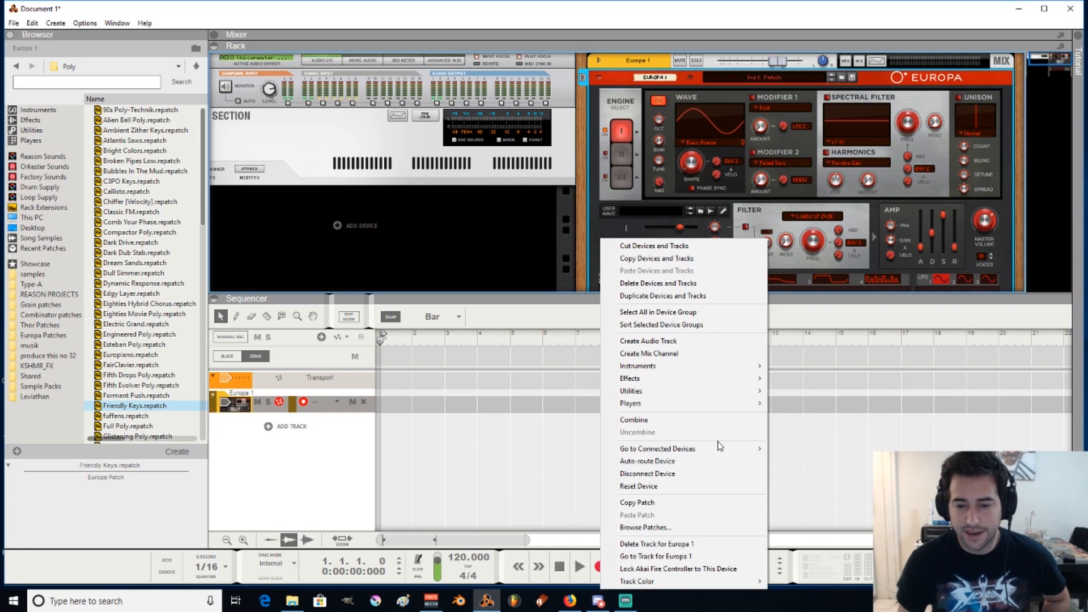
pyautogui.click(594, 229)
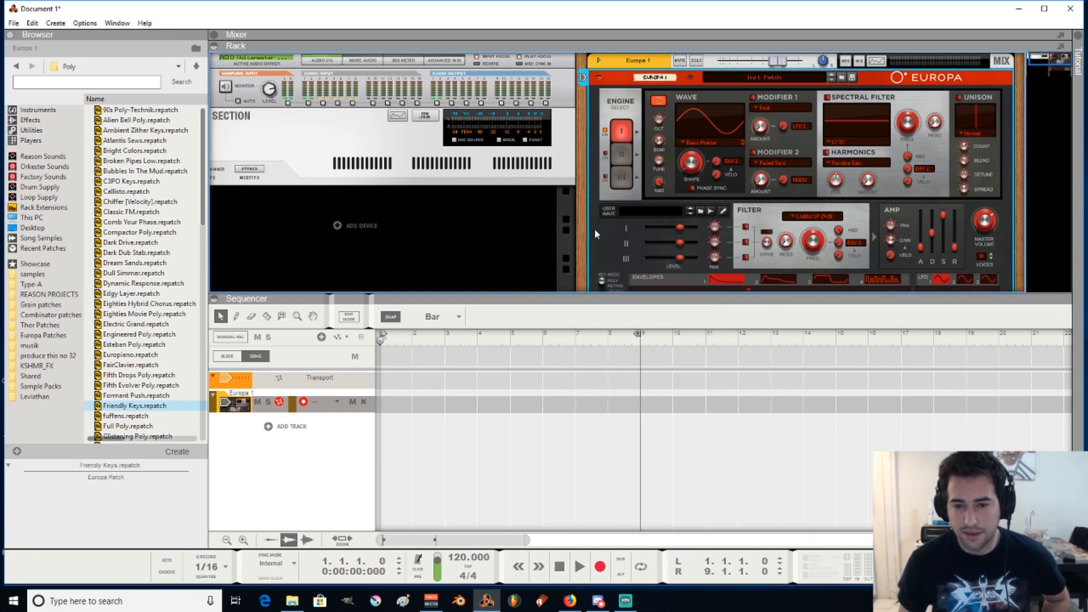
pyautogui.press('F6')
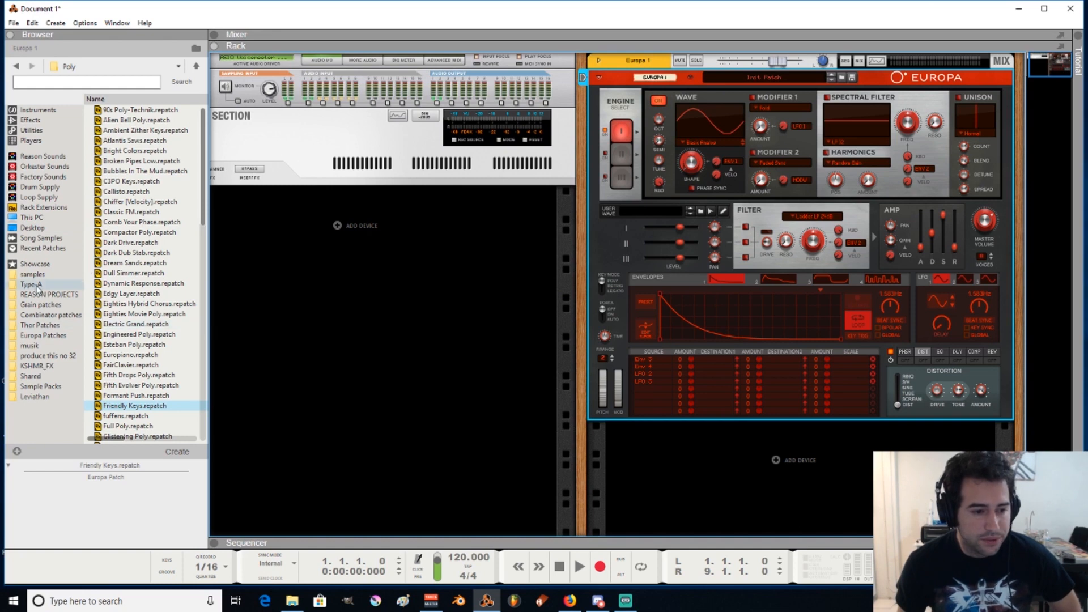
# Load growl FM 3 - tutorial from Europa Patches > Europa Wavetables as Europa's user wave
pyautogui.click(43, 335)
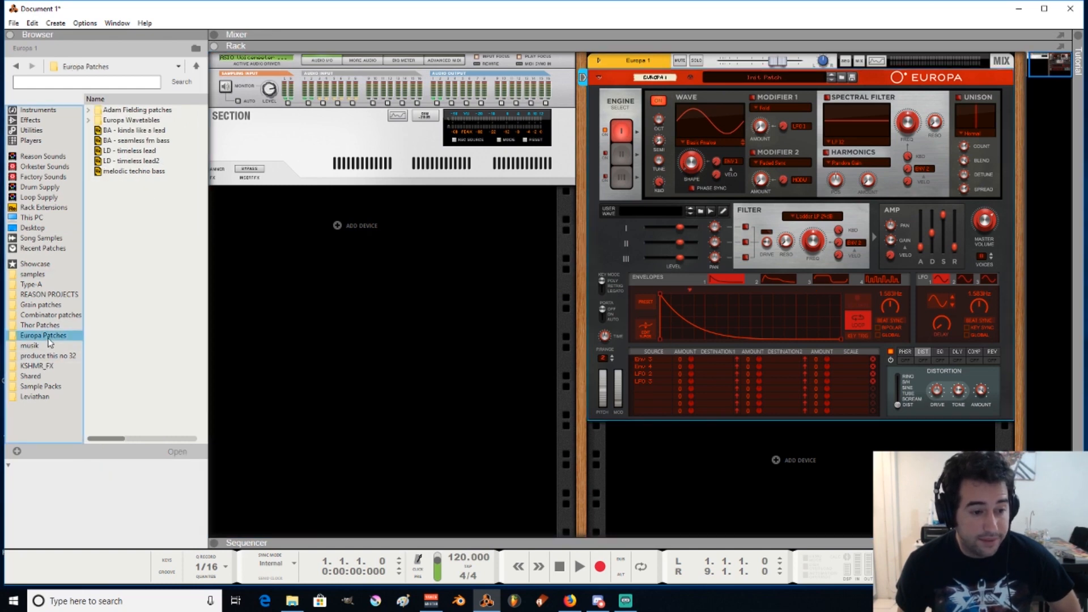
pyautogui.click(88, 120)
pyautogui.click(156, 213)
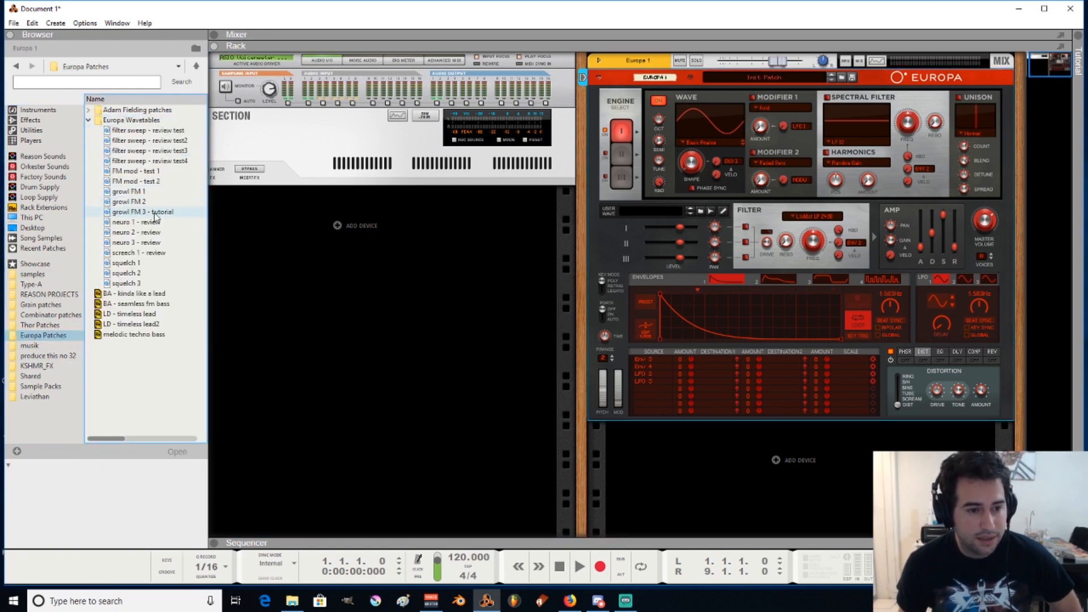
pyautogui.moveTo(142, 218); pyautogui.dragTo(651, 218)
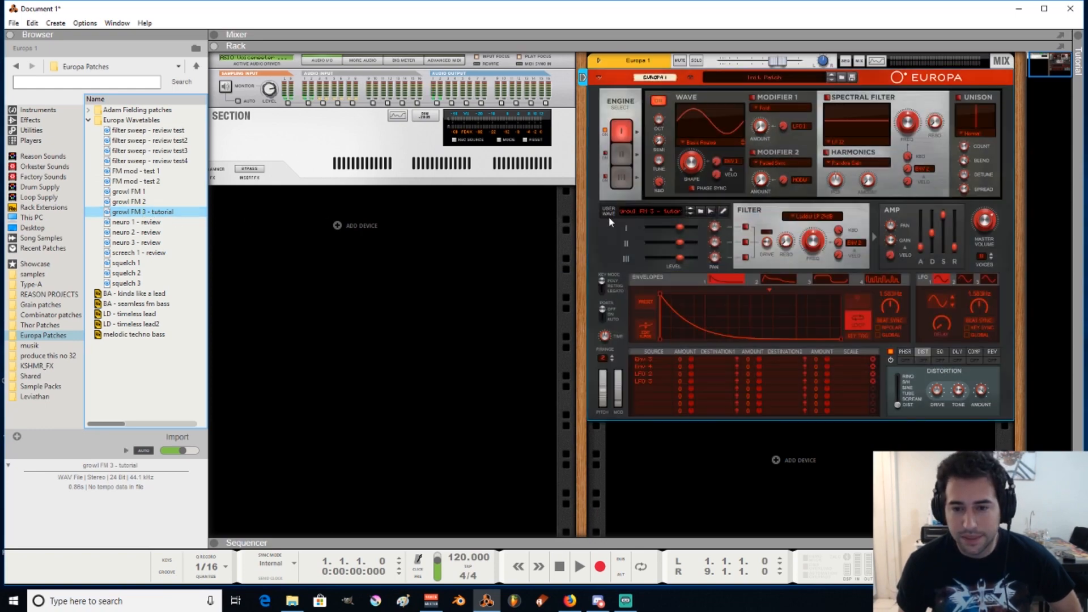
# Set Engine 1's waveform to User Wave and its Shape to 0%
pyautogui.click(714, 142)
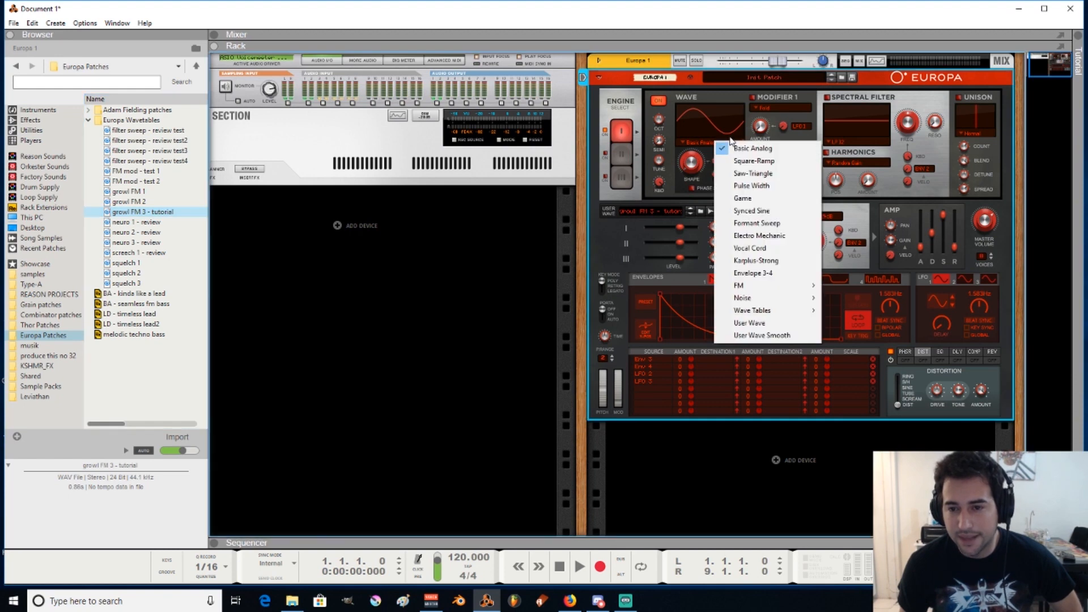
pyautogui.click(772, 324)
pyautogui.moveTo(688, 153); pyautogui.dragTo(700, 180)
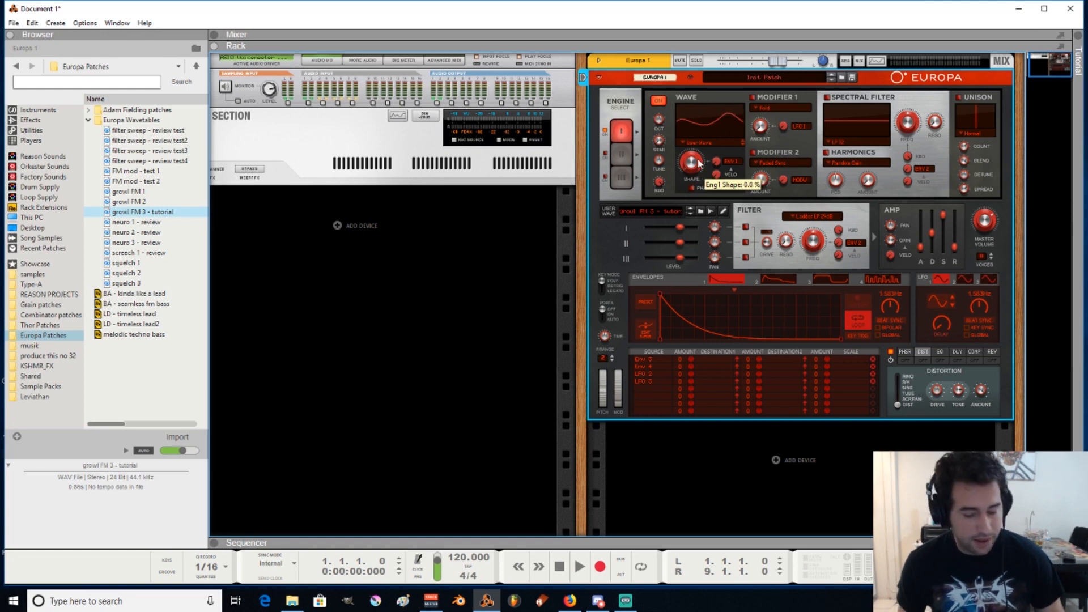
# Sweep Engine 1's Shape back and forth to audition the growl FM 3 - tutorial wavetable
pyautogui.moveTo(690, 162); pyautogui.dragTo(678, 131)
pyautogui.moveTo(677, 129); pyautogui.dragTo(703, 176)
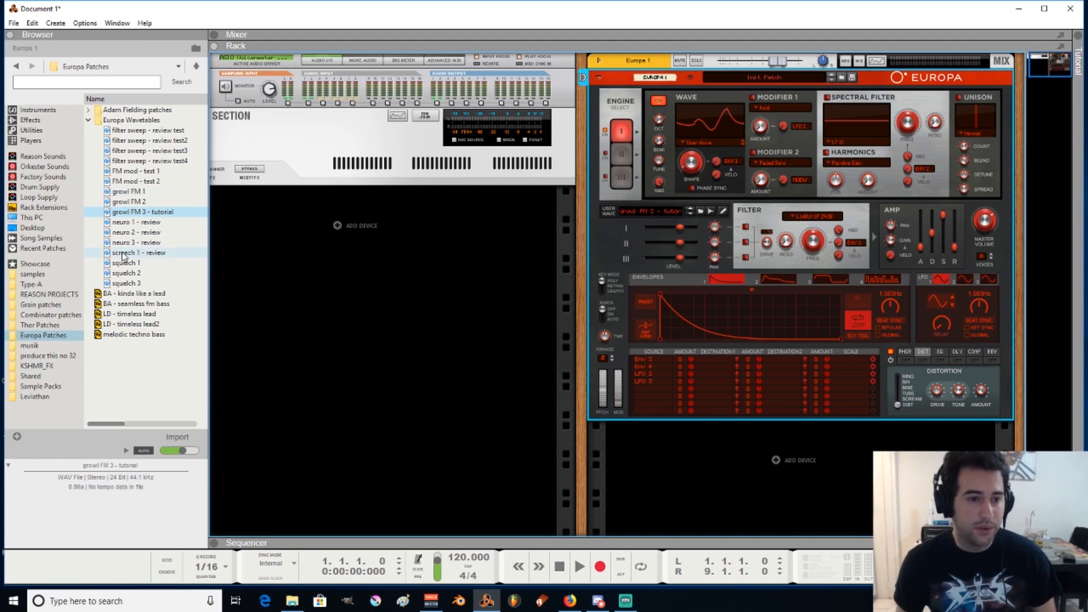
pyautogui.moveTo(691, 164)
pyautogui.mouseDown()
pyautogui.moveTo(686, 135)
pyautogui.moveTo(708, 169)
pyautogui.mouseUp()
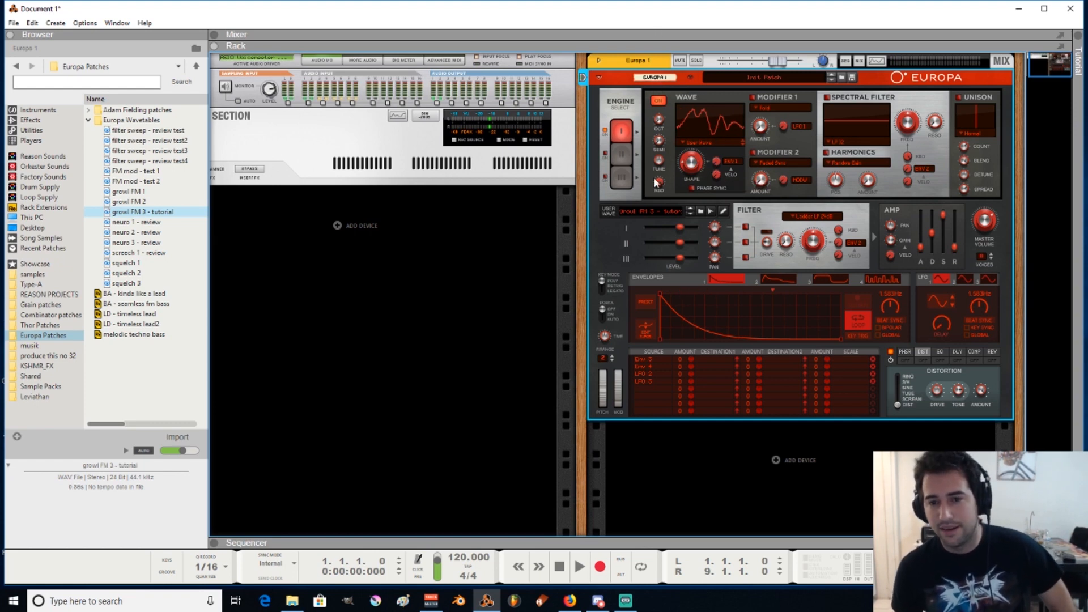
pyautogui.moveTo(657, 182)
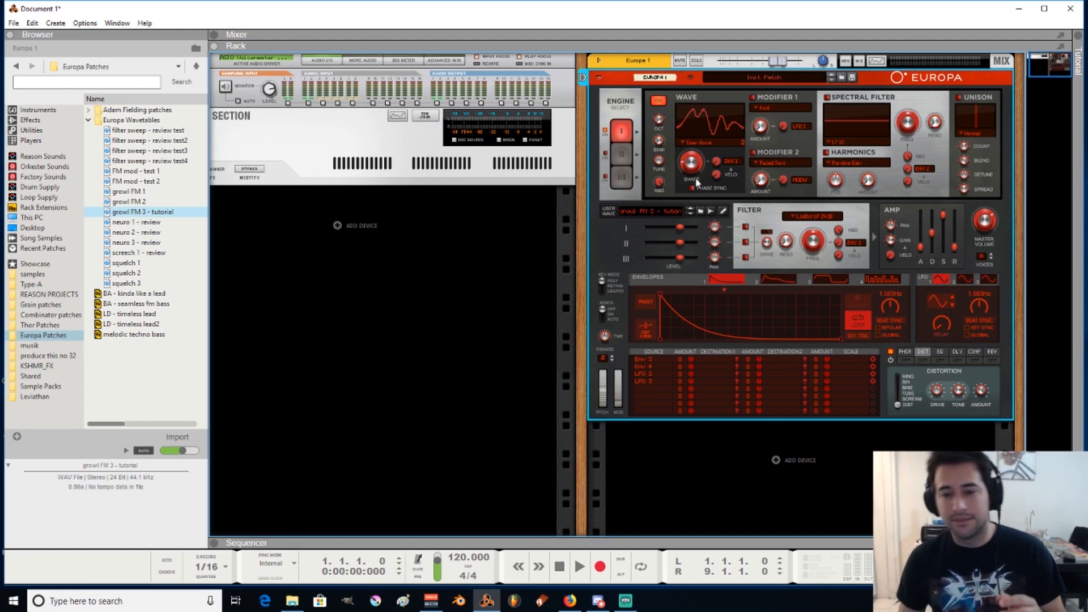
pyautogui.moveTo(697, 183)
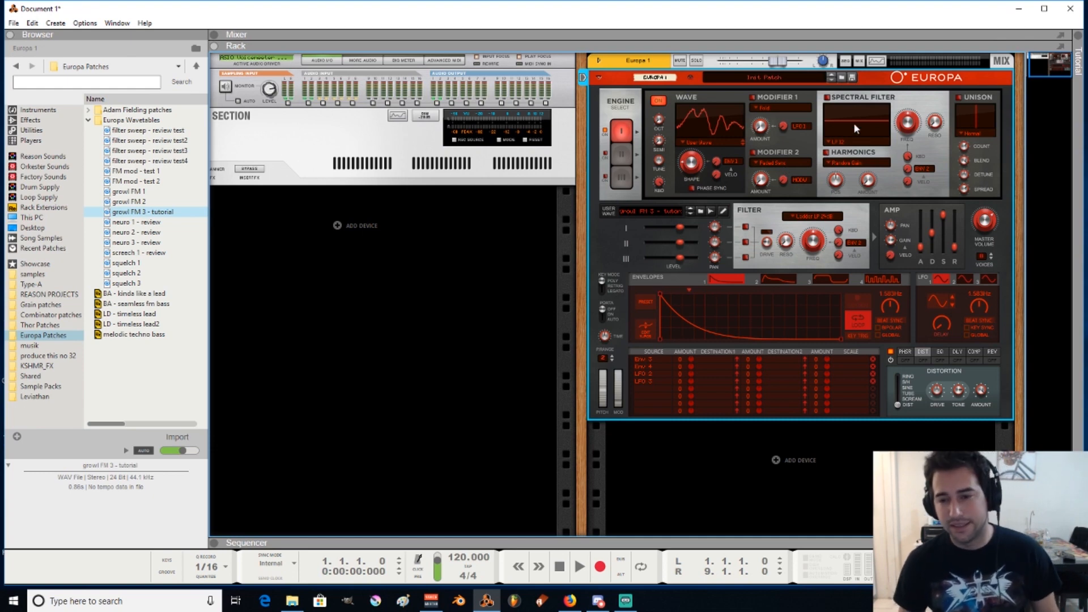
pyautogui.moveTo(692, 168); pyautogui.dragTo(695, 164)
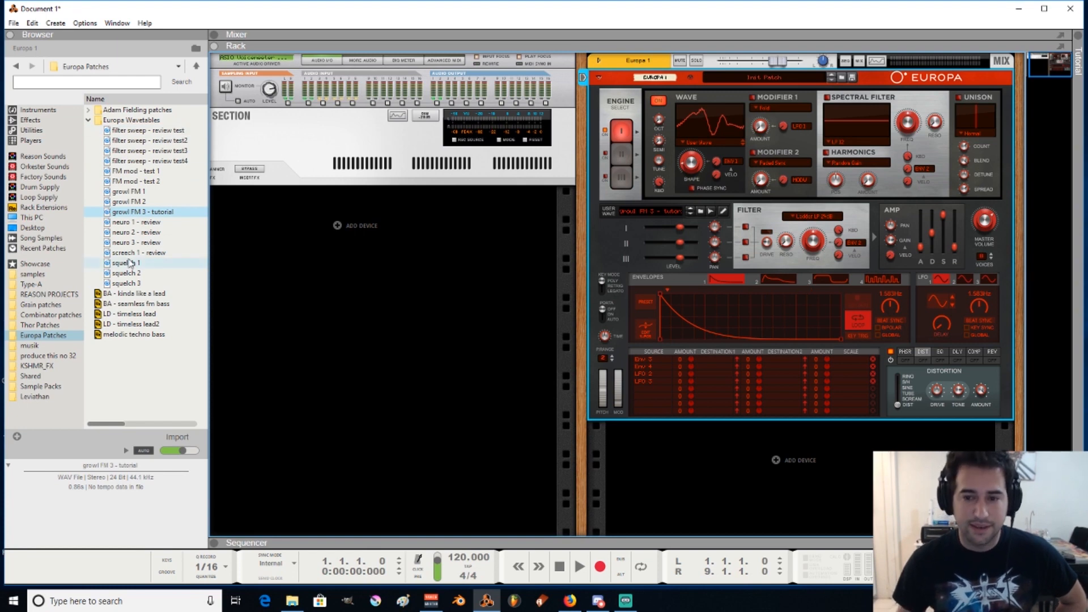
# Load the squelch 3 wavetable as Europa's user wave and sweep Engine 1's Shape through it
pyautogui.click(133, 283)
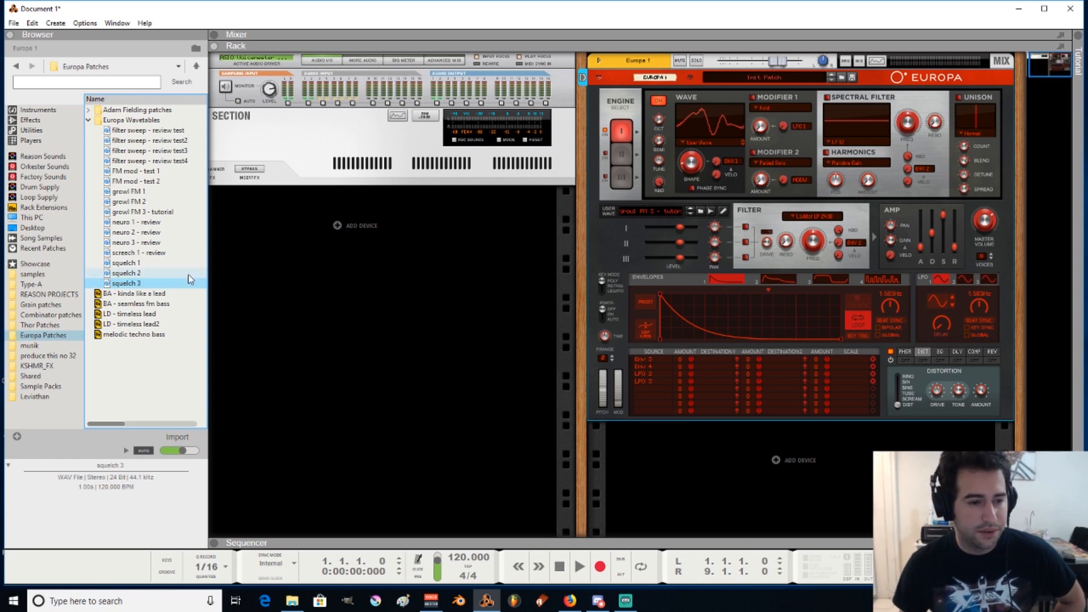
pyautogui.moveTo(132, 286); pyautogui.dragTo(635, 217)
pyautogui.moveTo(694, 184); pyautogui.dragTo(706, 163)
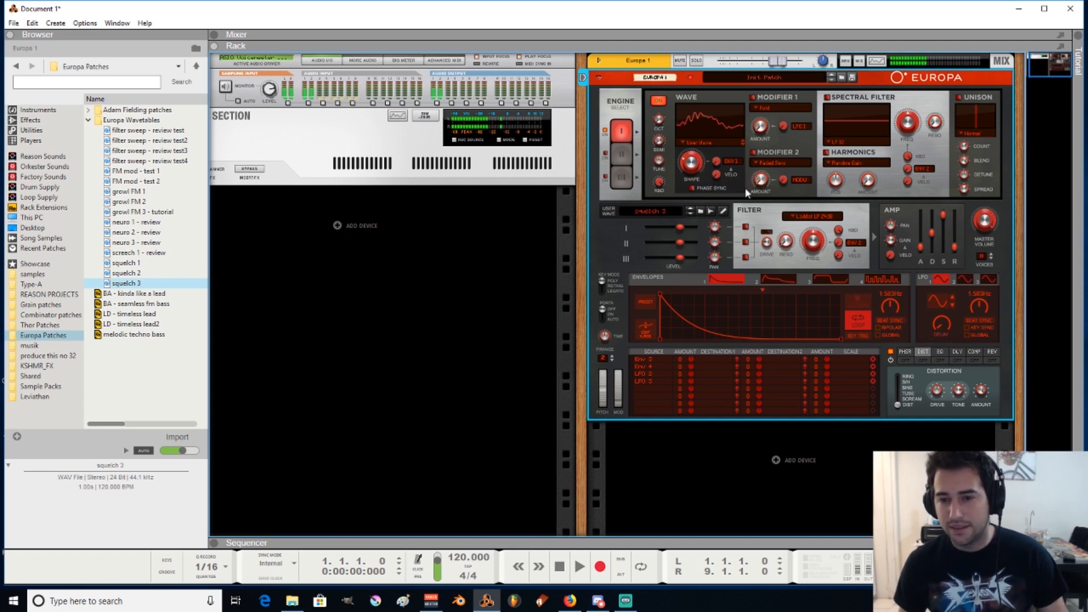
pyautogui.moveTo(691, 169); pyautogui.dragTo(692, 151)
# Switch Engine 1's waveform to User Wave Smooth and vary its Shape to audition the smoothed wavetable
pyautogui.click(693, 144)
pyautogui.click(729, 339)
pyautogui.moveTo(690, 166)
pyautogui.mouseDown()
pyautogui.moveTo(701, 188)
pyautogui.moveTo(692, 161)
pyautogui.mouseUp()
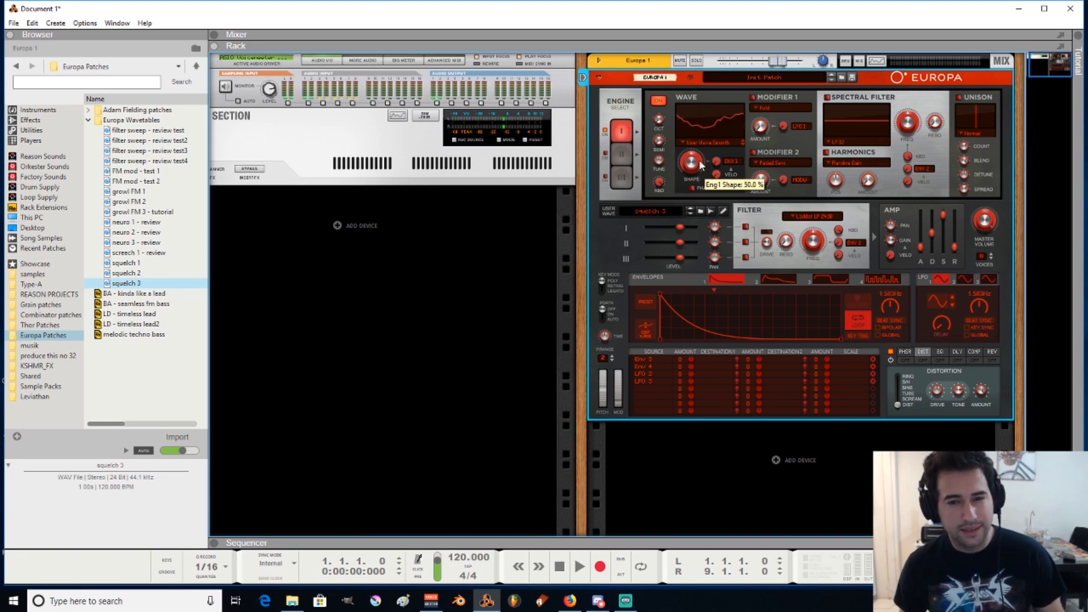
pyautogui.moveTo(696, 169); pyautogui.dragTo(687, 167)
# Load the squelch 2 wavetable as Europa's user wave and sweep Engine 1's Shape through it
pyautogui.click(138, 274)
pyautogui.moveTo(137, 273); pyautogui.dragTo(636, 218)
pyautogui.moveTo(695, 166); pyautogui.dragTo(678, 129)
# Load the squelch 1 wavetable as Europa's user wave and sweep Engine 1's Shape through it
pyautogui.click(157, 264)
pyautogui.moveTo(158, 268); pyautogui.dragTo(663, 209)
pyautogui.moveTo(691, 168)
pyautogui.moveTo(691, 168); pyautogui.dragTo(683, 133)
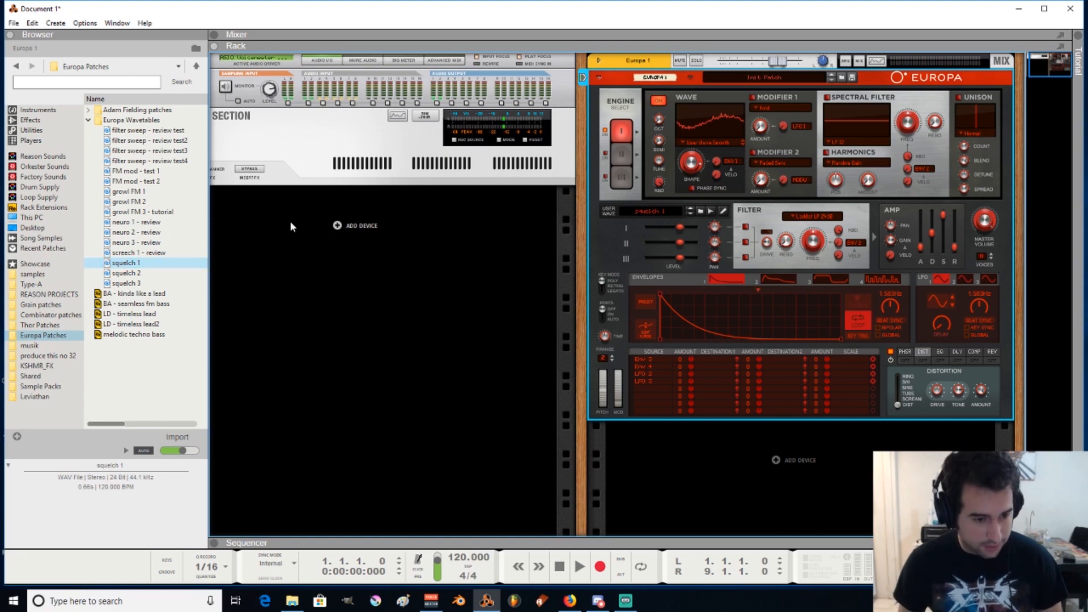
# Place squelch 1 in the sequencer as an audio clip at bar 6 and enlarge the tracks
pyautogui.press('F7')
pyautogui.moveTo(124, 263); pyautogui.dragTo(539, 273)
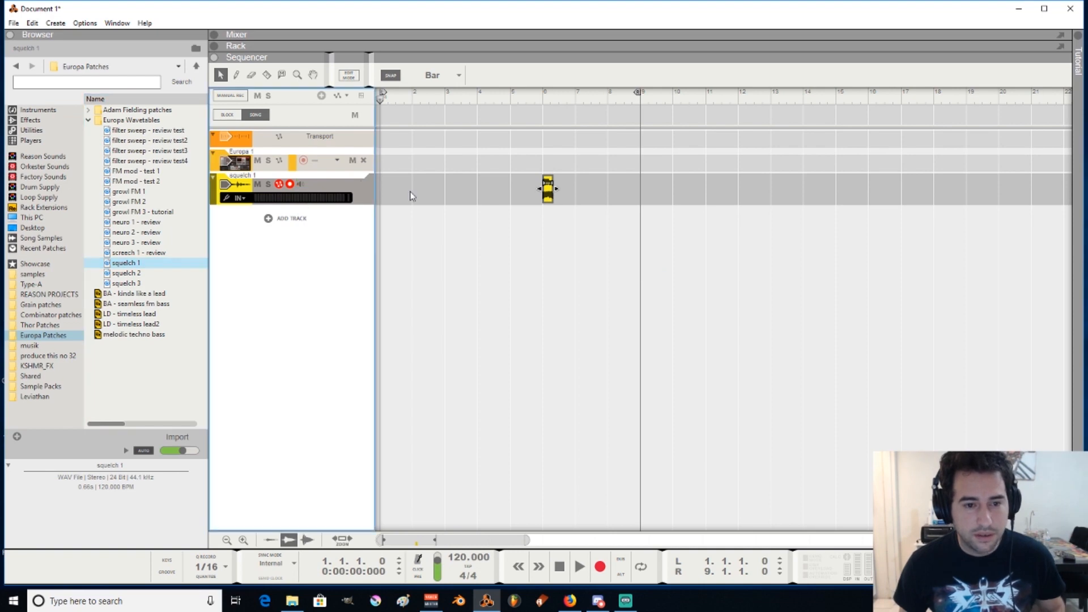
pyautogui.scroll(7, 550, 100)
pyautogui.scroll(2, 479, 214)
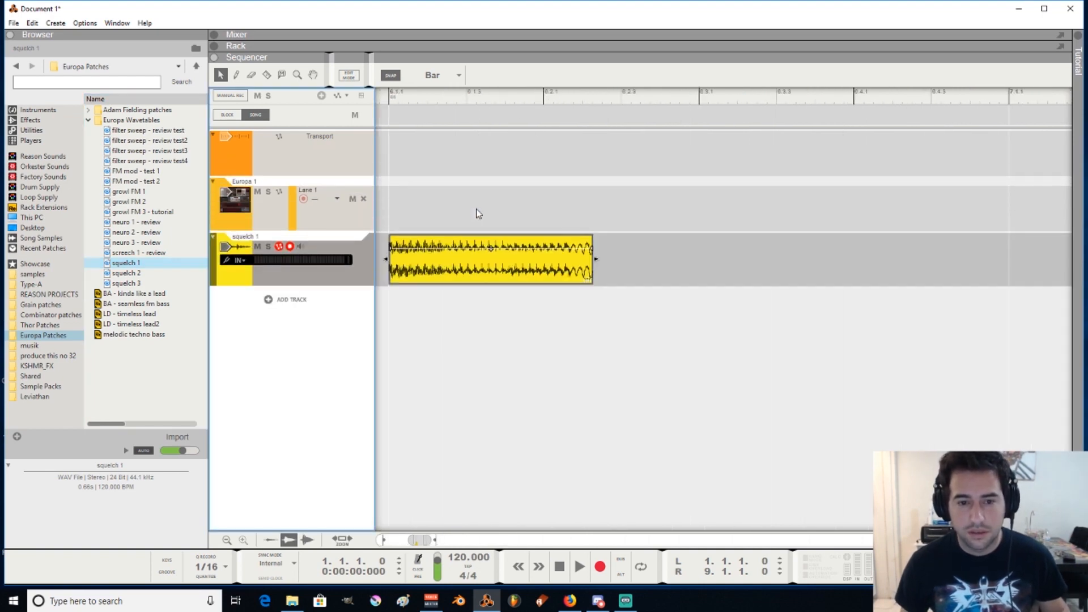
# Examine the squelch 1 clip's waveform up close, comparing the wave cycles at its start with those further along
pyautogui.scroll(6, 395, 112)
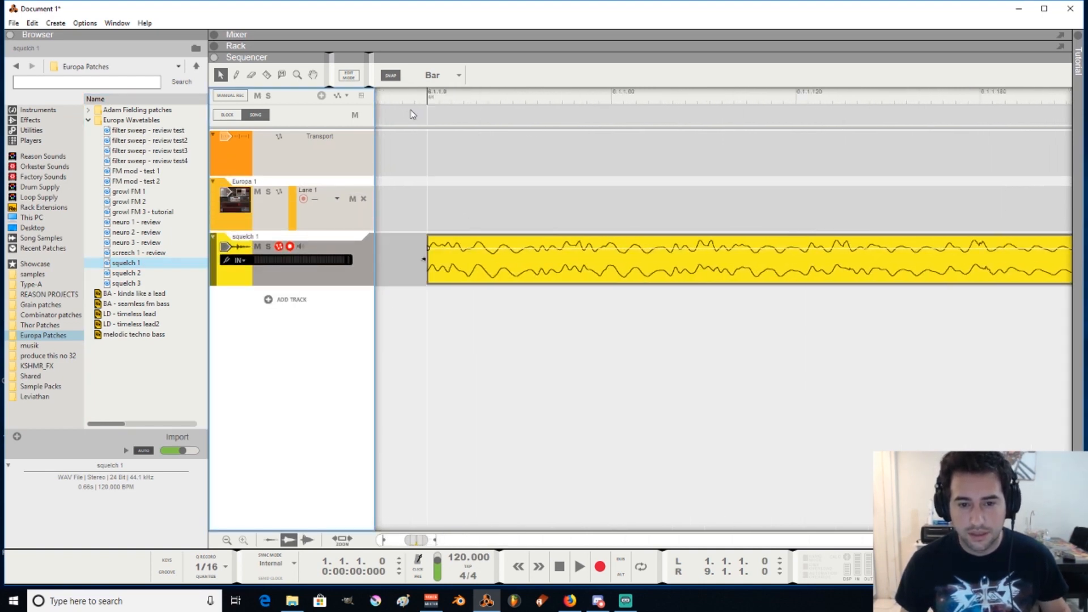
pyautogui.scroll(-4, 442, 112)
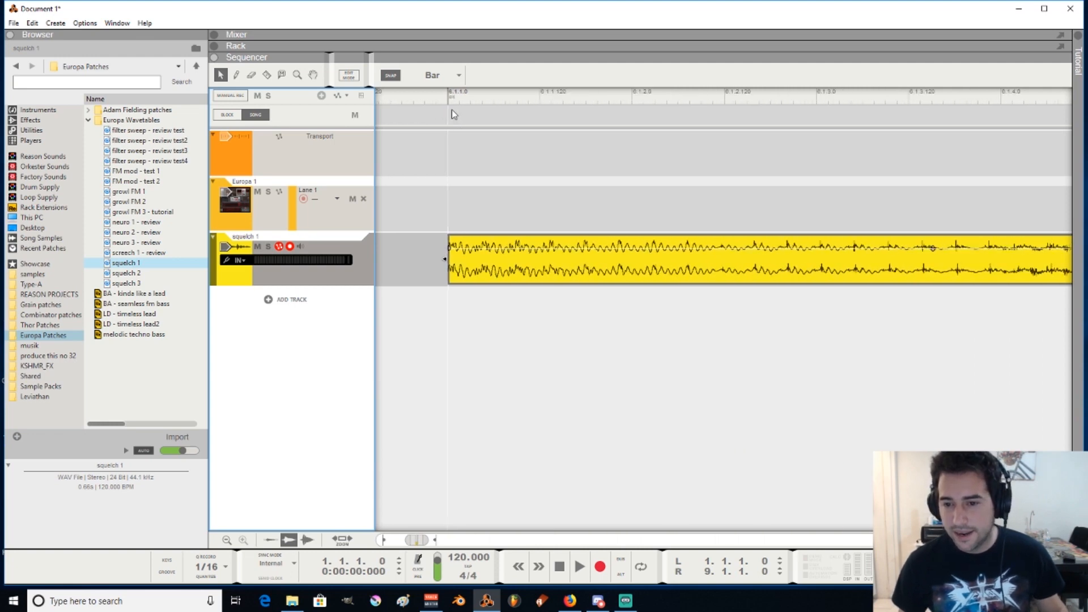
pyautogui.scroll(-2, 492, 112)
pyautogui.scroll(3, 470, 111)
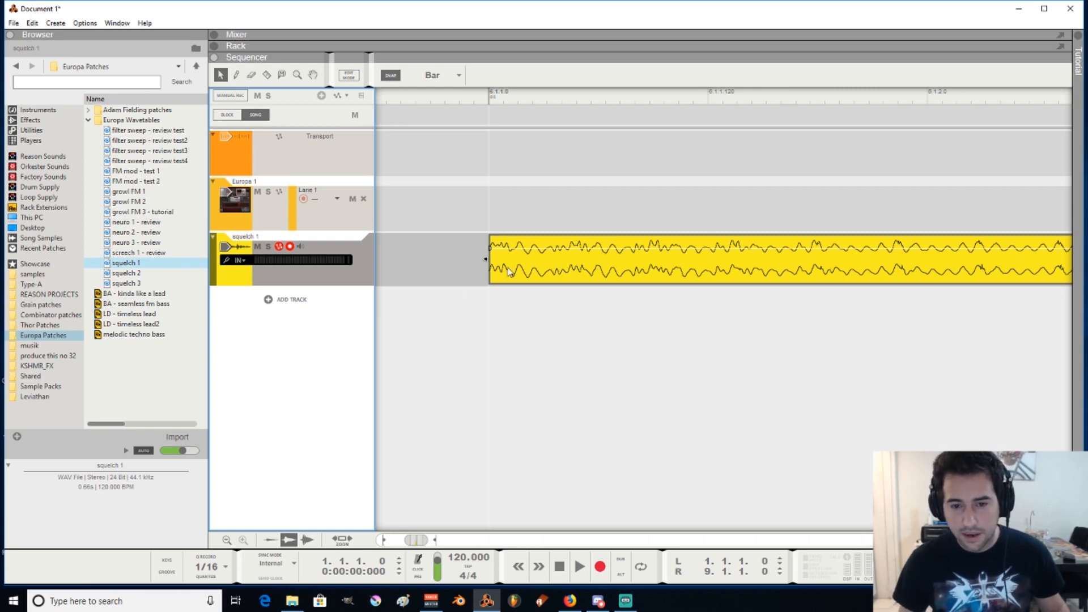
pyautogui.scroll(-1, 605, 271)
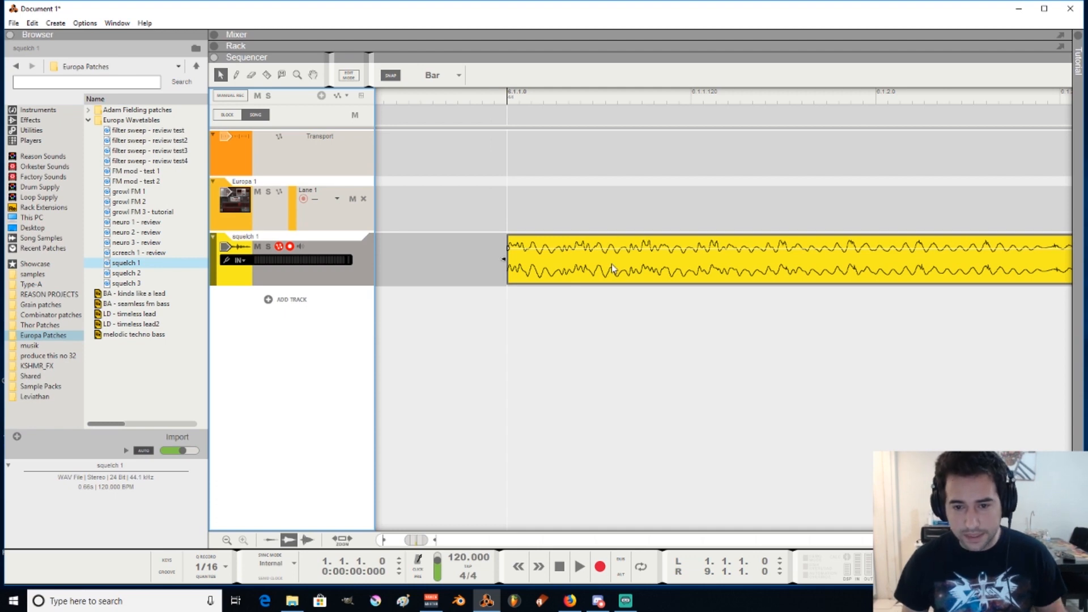
pyautogui.scroll(2, 608, 255)
pyautogui.scroll(2, 608, 255)
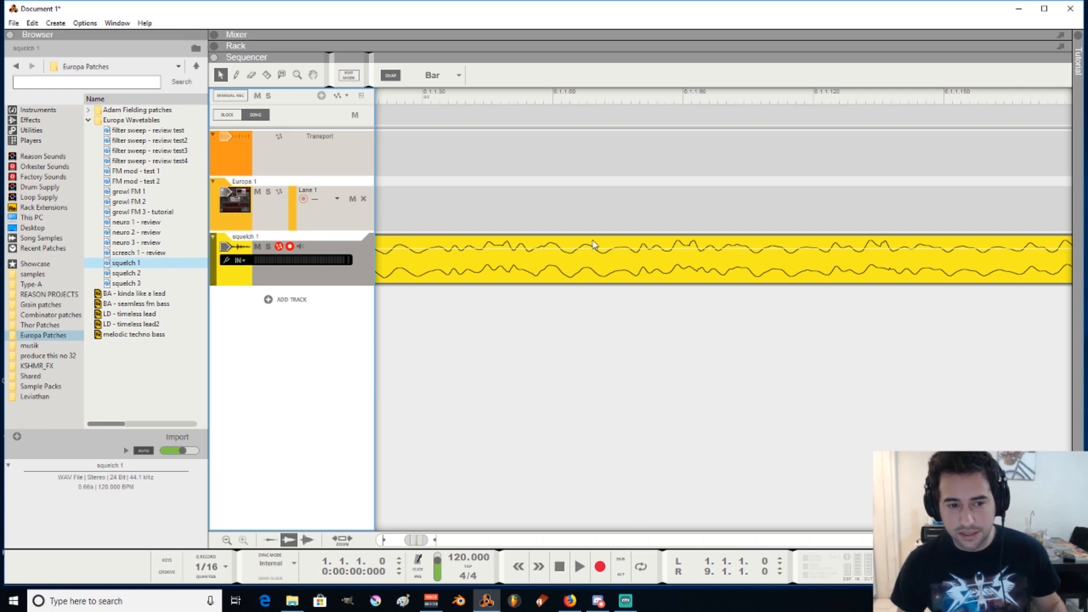
pyautogui.scroll(-3, 593, 245)
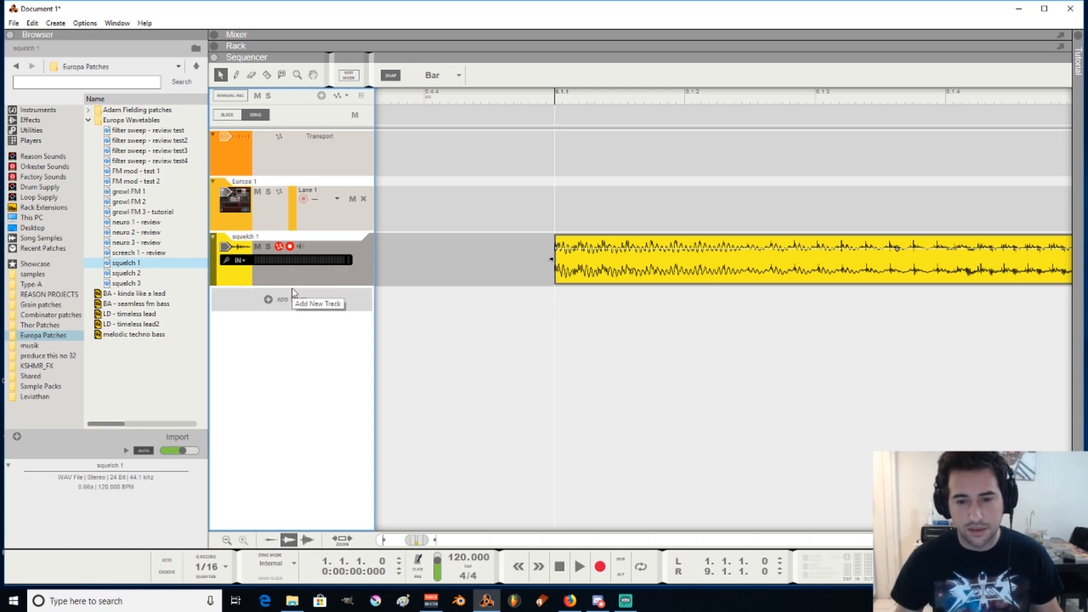
pyautogui.scroll(-3, 451, 245)
pyautogui.scroll(5, 744, 228)
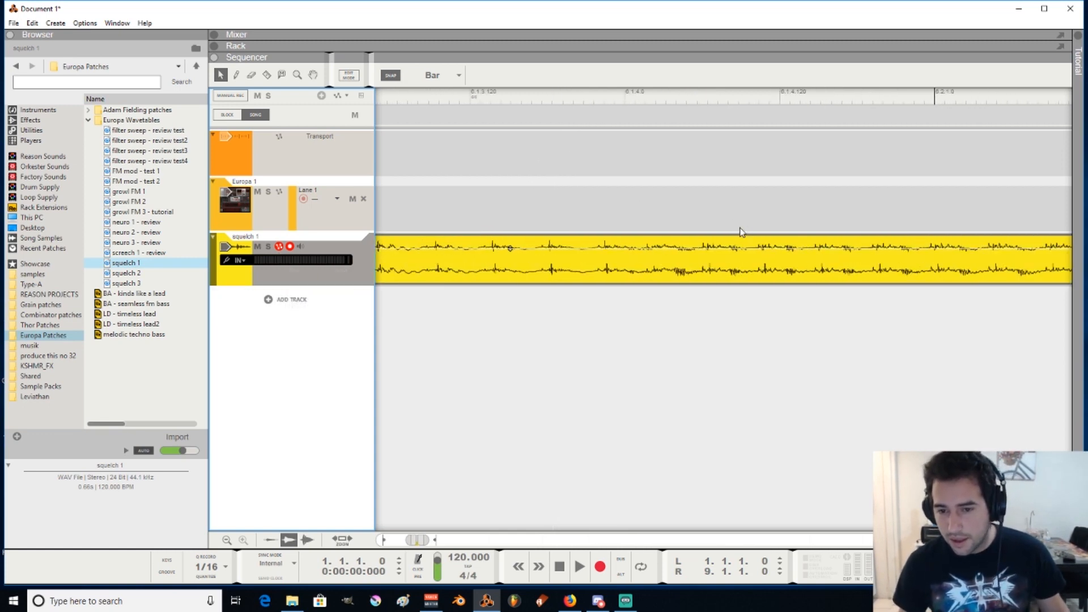
pyautogui.scroll(2, 585, 256)
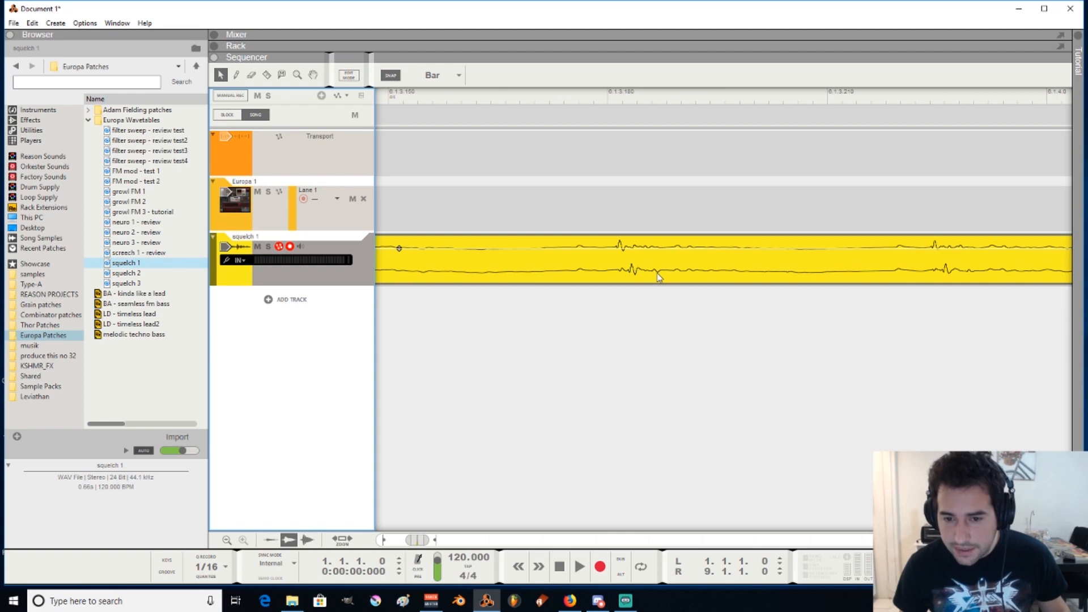
pyautogui.scroll(-6, 657, 275)
pyautogui.scroll(2, 565, 226)
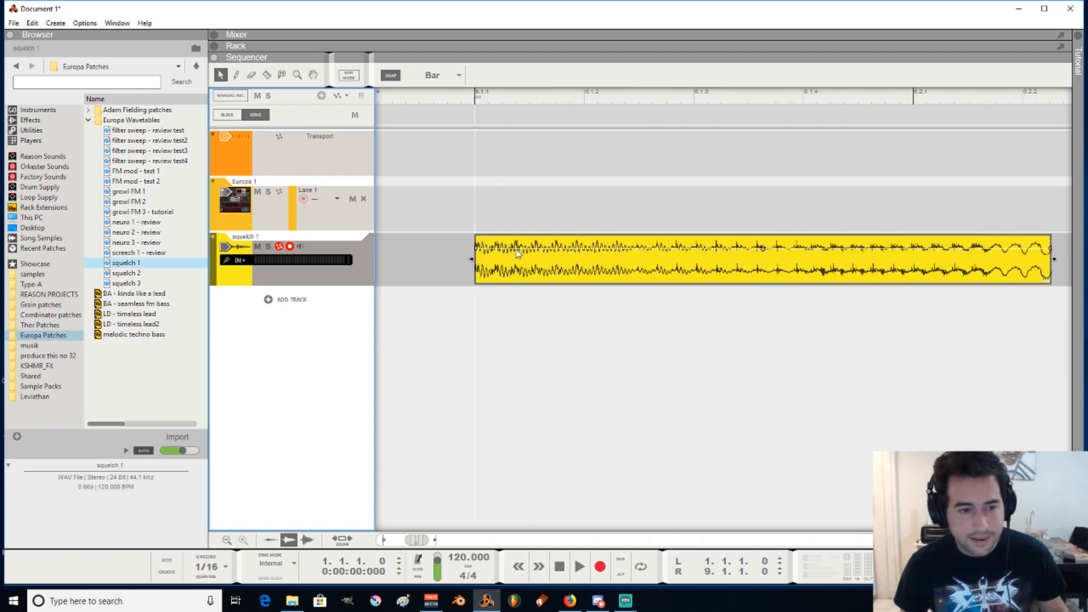
# Return to the full rack view and select the Europa 1 device
pyautogui.press('F6')
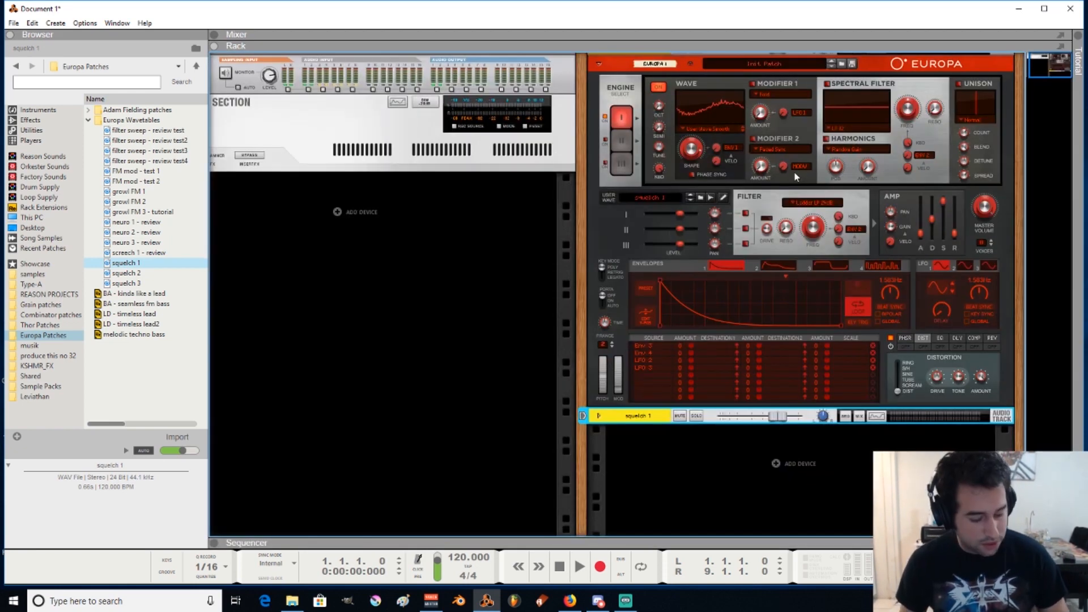
pyautogui.click(596, 69)
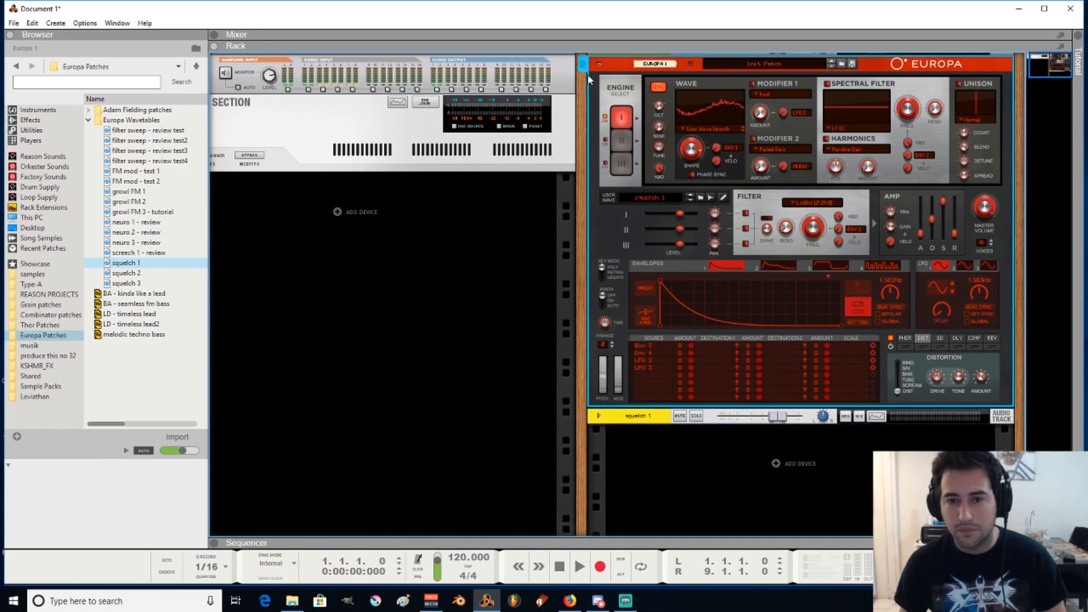
# Load the screech 1 - review wavetable as Europa's user wave and sweep Engine 1's Shape through it
pyautogui.moveTo(701, 174); pyautogui.dragTo(491, 225)
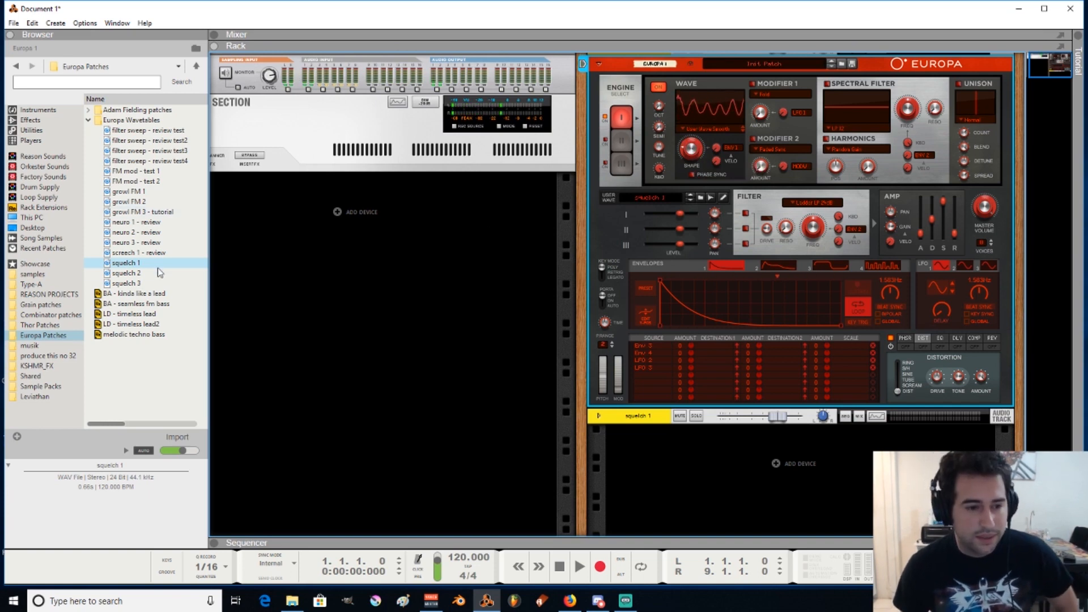
pyautogui.click(136, 254)
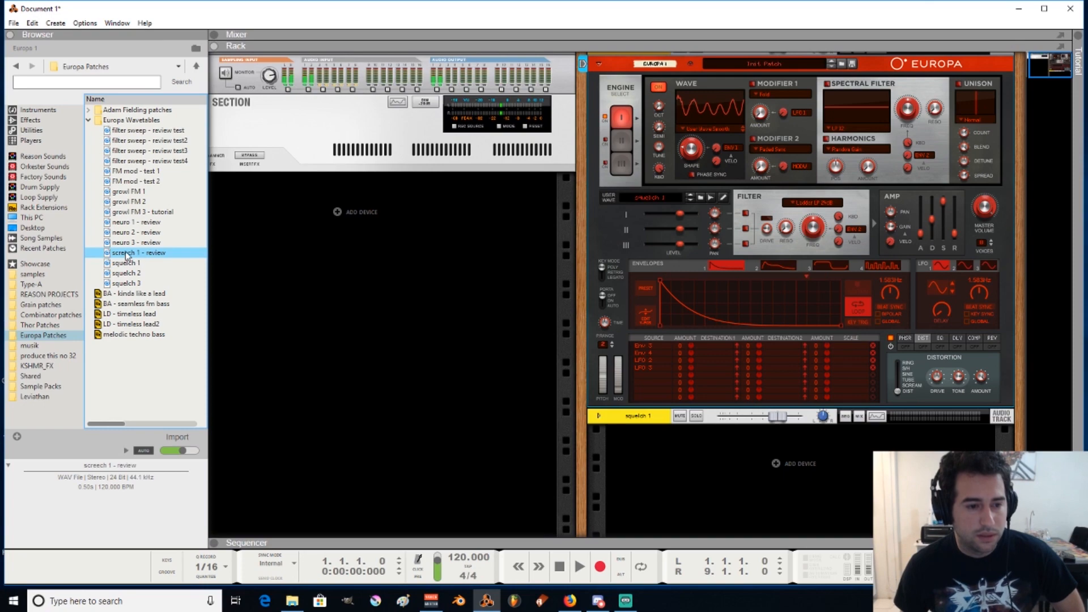
pyautogui.moveTo(125, 255); pyautogui.dragTo(628, 212)
pyautogui.moveTo(693, 148)
pyautogui.mouseDown()
pyautogui.moveTo(685, 114)
pyautogui.moveTo(688, 150)
pyautogui.mouseUp()
# Load neuro 3 - review and neuro 2 - review in turn as the user wave, sweeping Engine 1's Shape through each
pyautogui.click(155, 246)
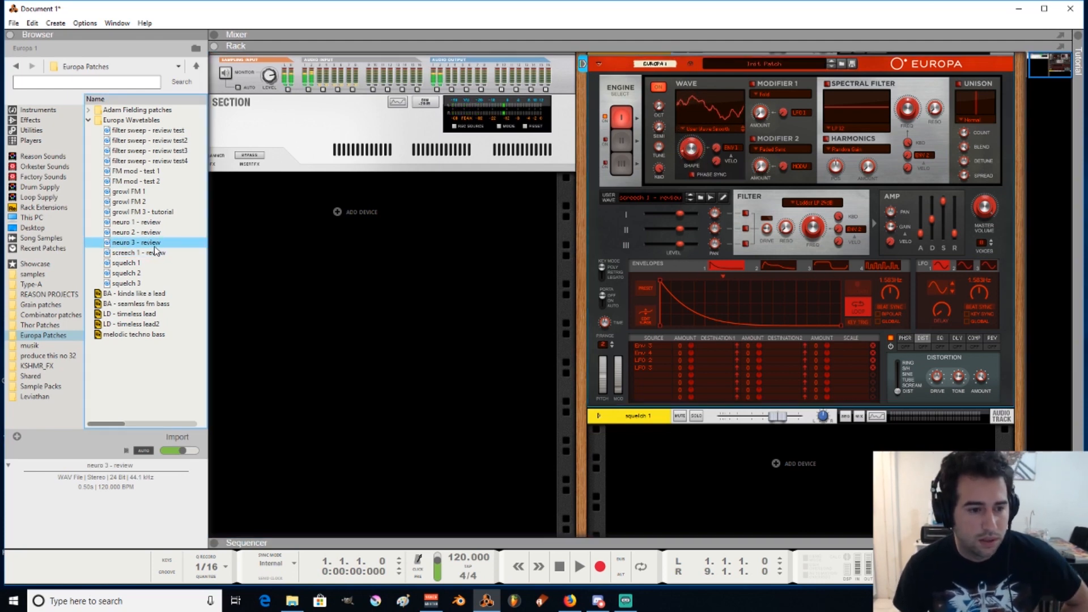
pyautogui.moveTo(143, 247); pyautogui.dragTo(687, 166)
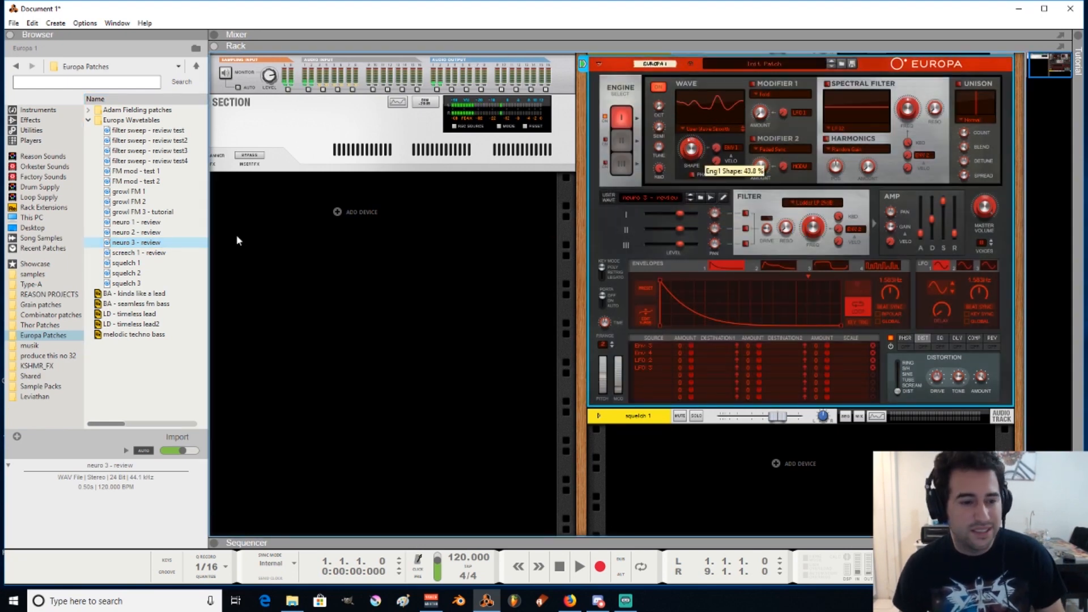
pyautogui.click(151, 232)
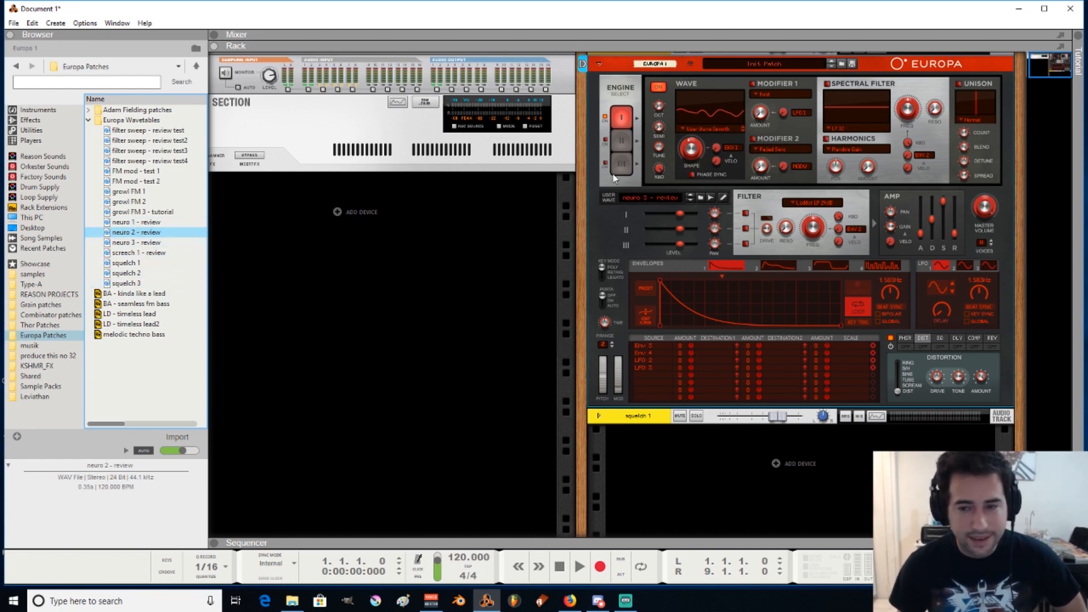
pyautogui.moveTo(235, 254); pyautogui.dragTo(651, 201)
pyautogui.moveTo(702, 156)
pyautogui.mouseDown()
pyautogui.moveTo(696, 135)
pyautogui.moveTo(706, 153)
pyautogui.mouseUp()
# Load the neuro 1 - review wavetable as the user wave and sweep Engine 1's Shape back and forth through it
pyautogui.doubleClick(120, 221)
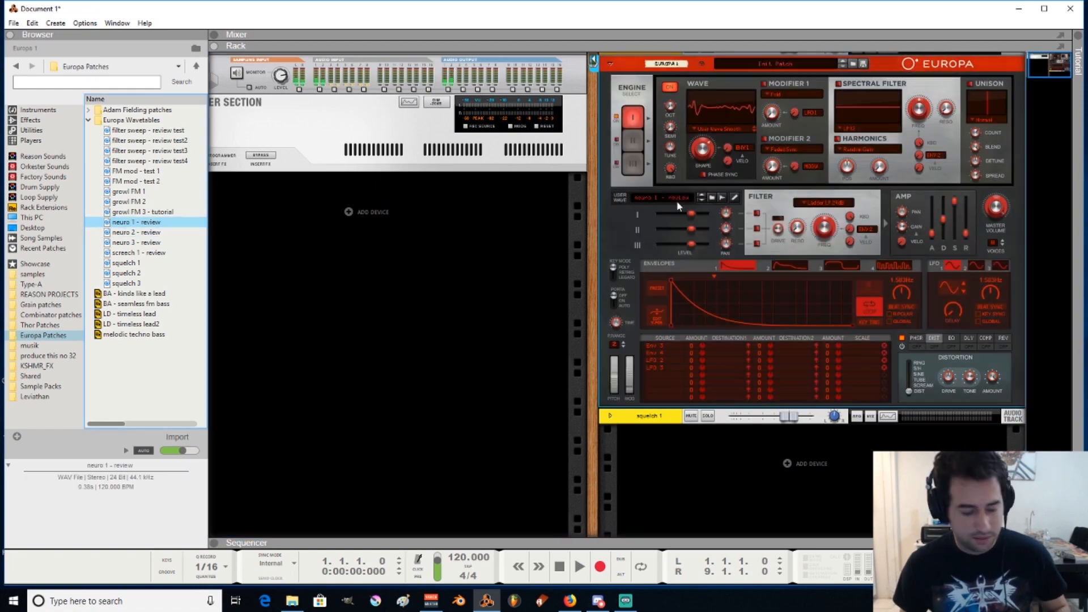
pyautogui.moveTo(703, 150); pyautogui.dragTo(706, 160)
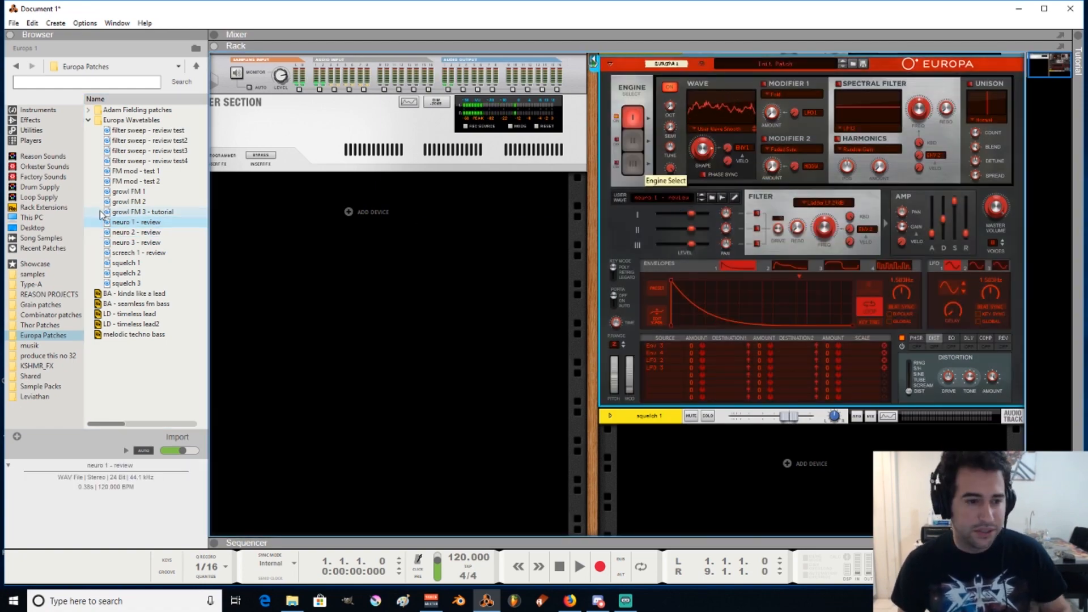
pyautogui.click(150, 224)
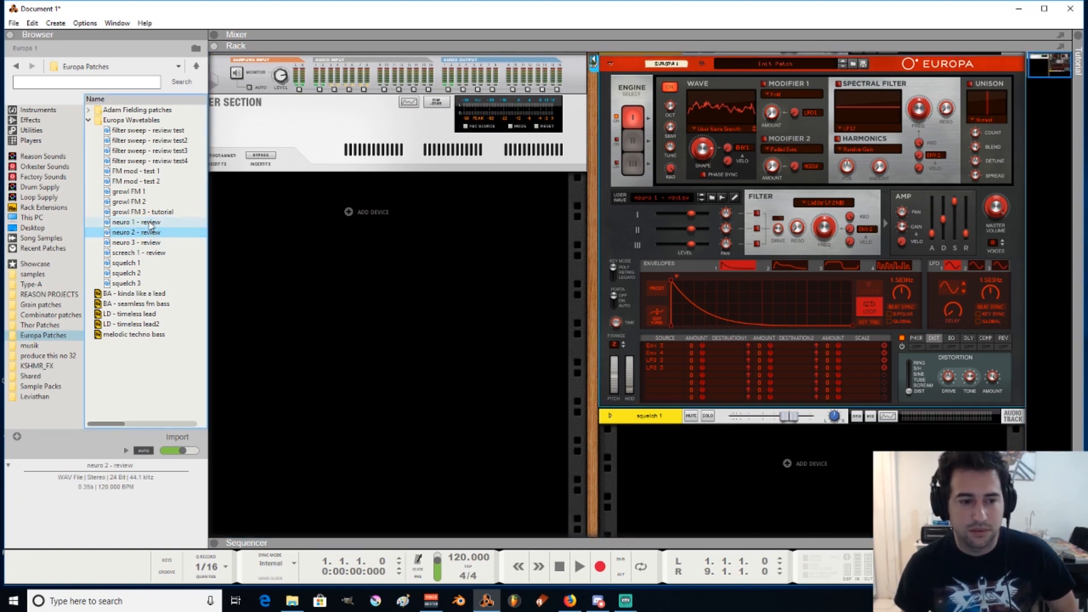
pyautogui.moveTo(701, 150)
pyautogui.mouseDown()
pyautogui.moveTo(711, 179)
pyautogui.moveTo(700, 164)
pyautogui.mouseUp()
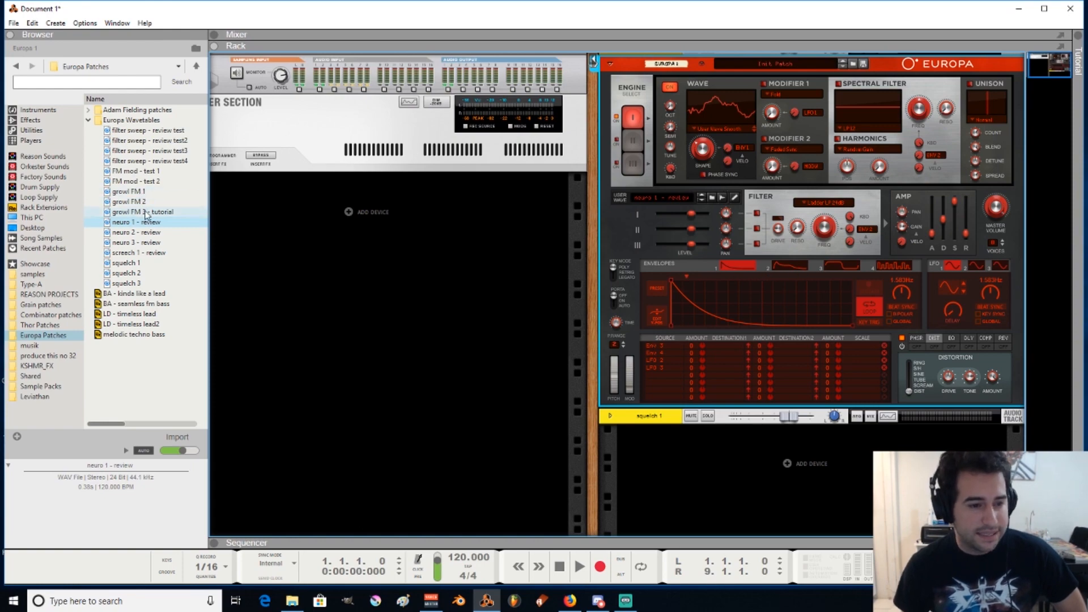
# Load growl FM 2 and FM mod - test 2 in turn as the user wave and sweep Engine 1's Shape
pyautogui.moveTo(138, 203); pyautogui.dragTo(709, 168)
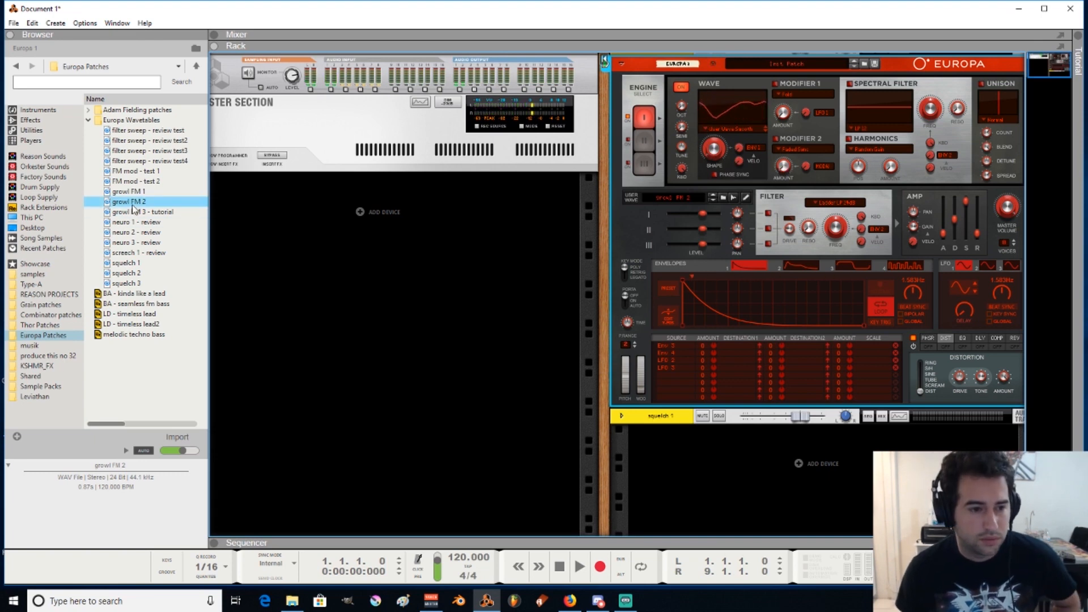
pyautogui.click(149, 192)
pyautogui.moveTo(148, 181); pyautogui.dragTo(677, 198)
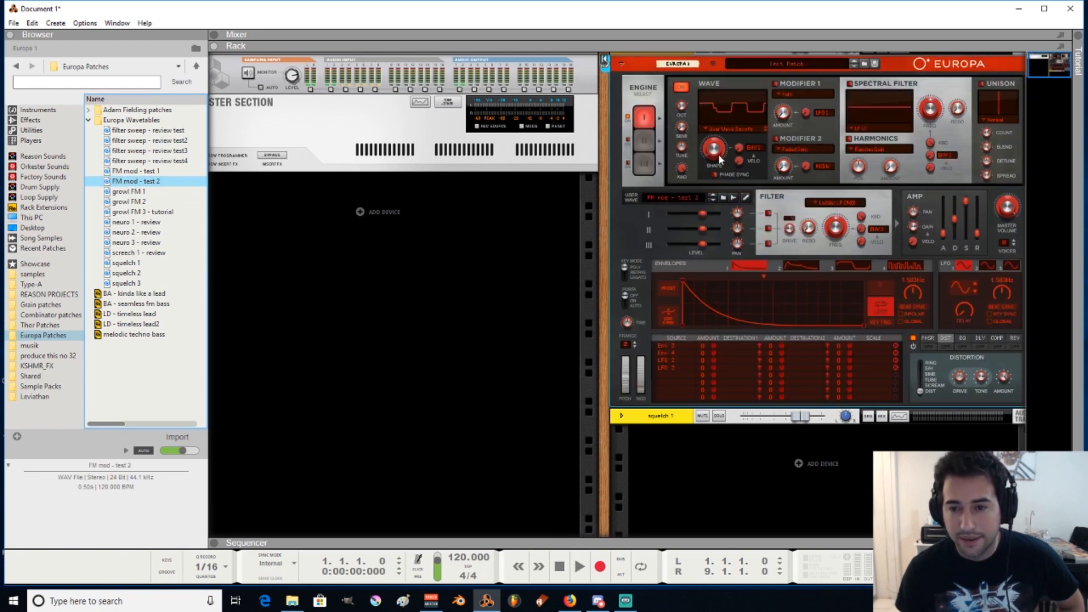
pyautogui.moveTo(714, 157); pyautogui.dragTo(705, 122)
# Load filter sweep - review test4 and test3 in turn as the user wave, sweeping Engine 1's Shape through each
pyautogui.moveTo(161, 162); pyautogui.dragTo(672, 204)
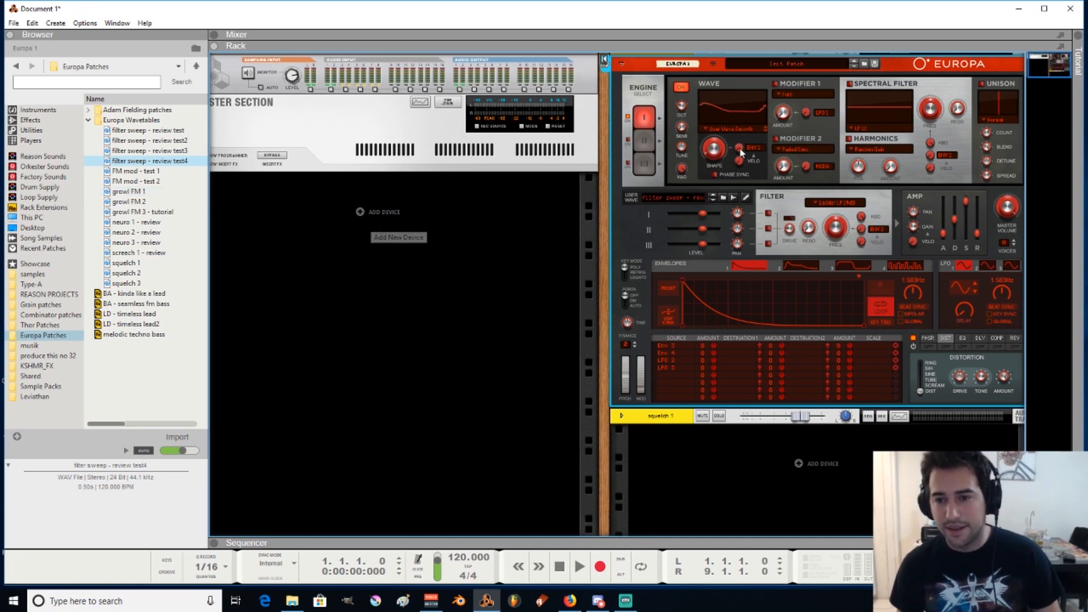
pyautogui.moveTo(714, 153)
pyautogui.mouseDown()
pyautogui.moveTo(701, 123)
pyautogui.moveTo(719, 156)
pyautogui.moveTo(719, 136)
pyautogui.moveTo(715, 164)
pyautogui.moveTo(703, 142)
pyautogui.moveTo(718, 168)
pyautogui.mouseUp()
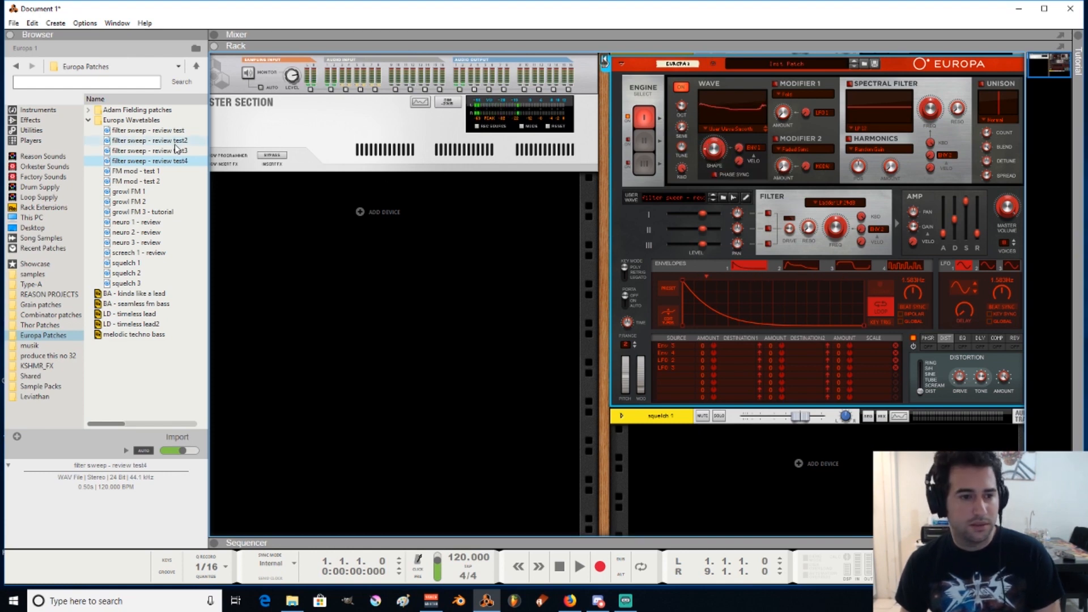
pyautogui.click(142, 151)
pyautogui.moveTo(142, 151); pyautogui.dragTo(665, 202)
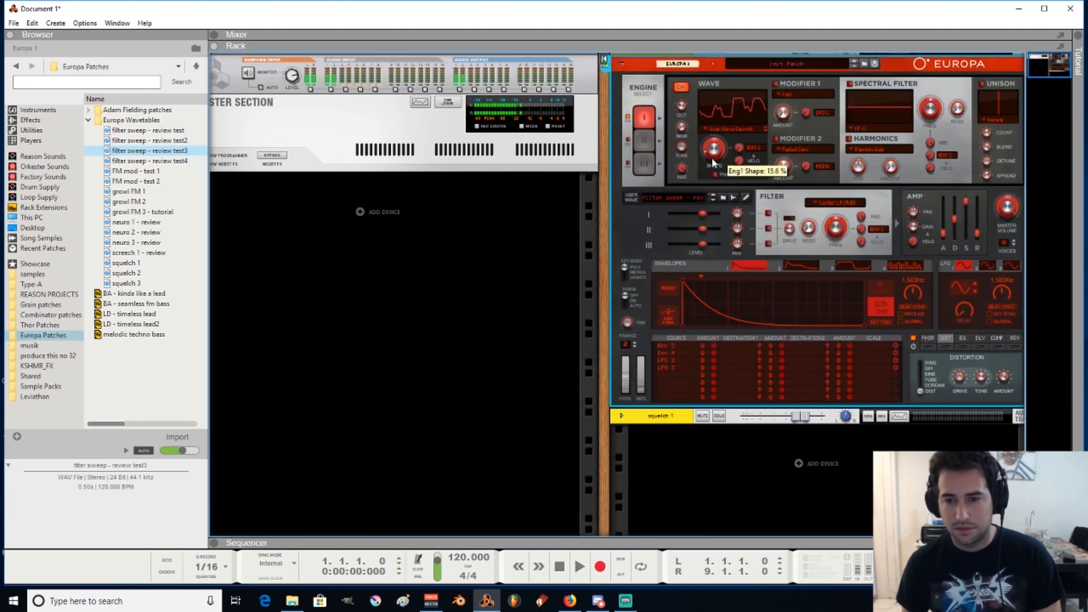
pyautogui.moveTo(705, 141); pyautogui.dragTo(721, 161)
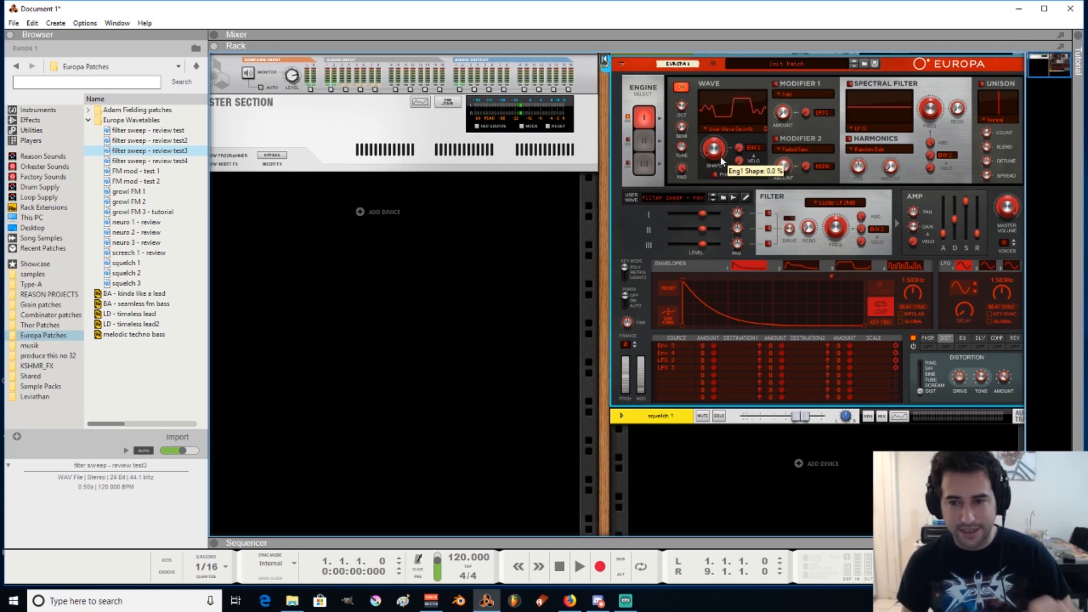
pyautogui.moveTo(722, 159)
pyautogui.mouseDown()
pyautogui.moveTo(709, 116)
pyautogui.moveTo(718, 157)
pyautogui.mouseUp()
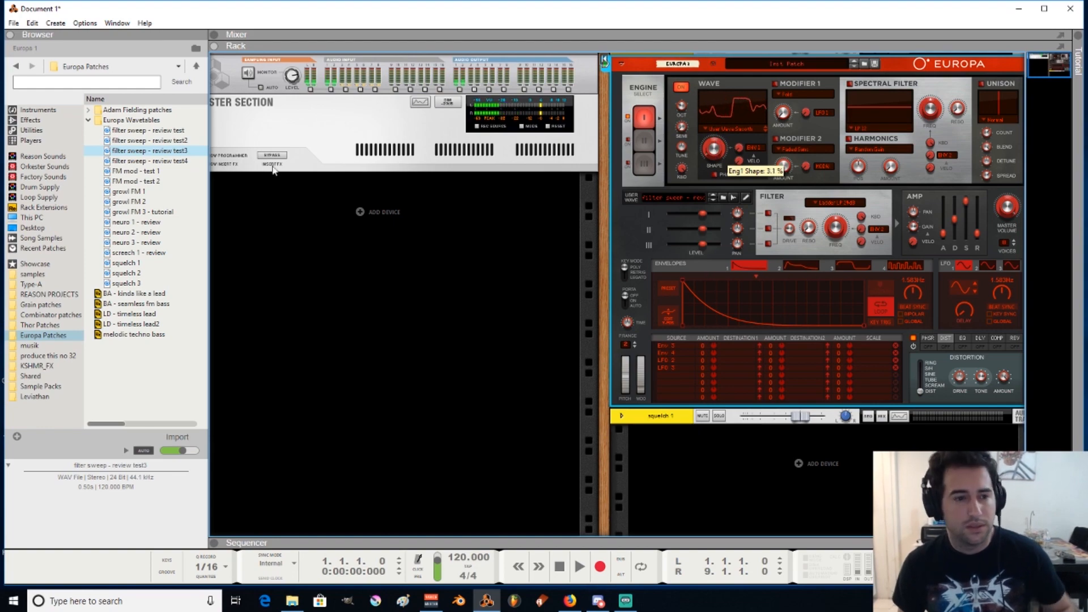
# Replace the user wave with filter sweep - review test2 and finally filter sweep - review test, sweeping Engine 1's Shape
pyautogui.click(160, 142)
pyautogui.moveTo(160, 142); pyautogui.dragTo(714, 148)
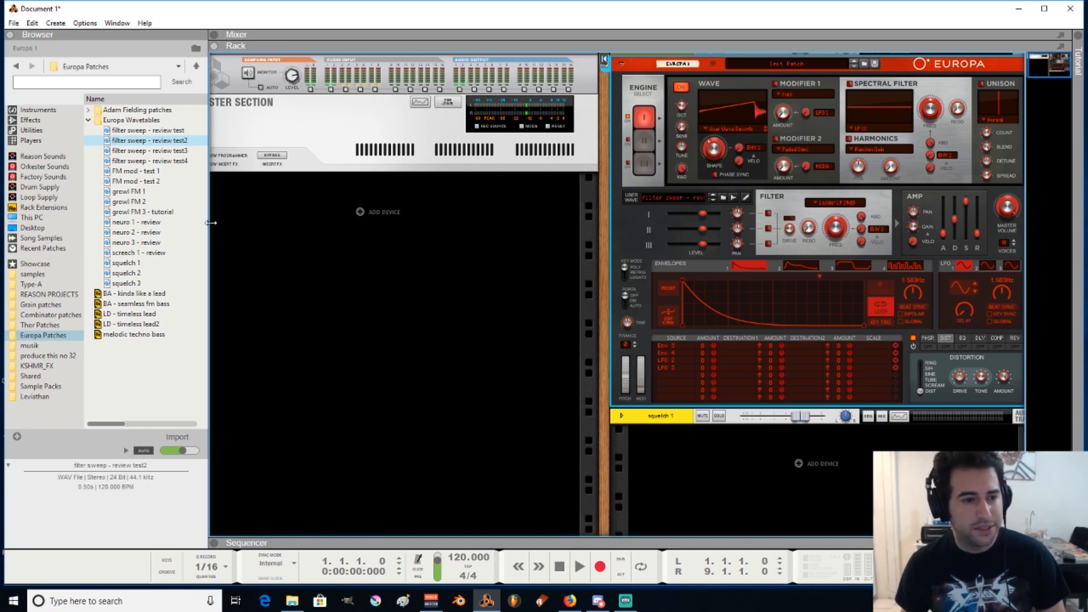
pyautogui.moveTo(136, 131); pyautogui.dragTo(688, 207)
pyautogui.moveTo(713, 148); pyautogui.dragTo(721, 160)
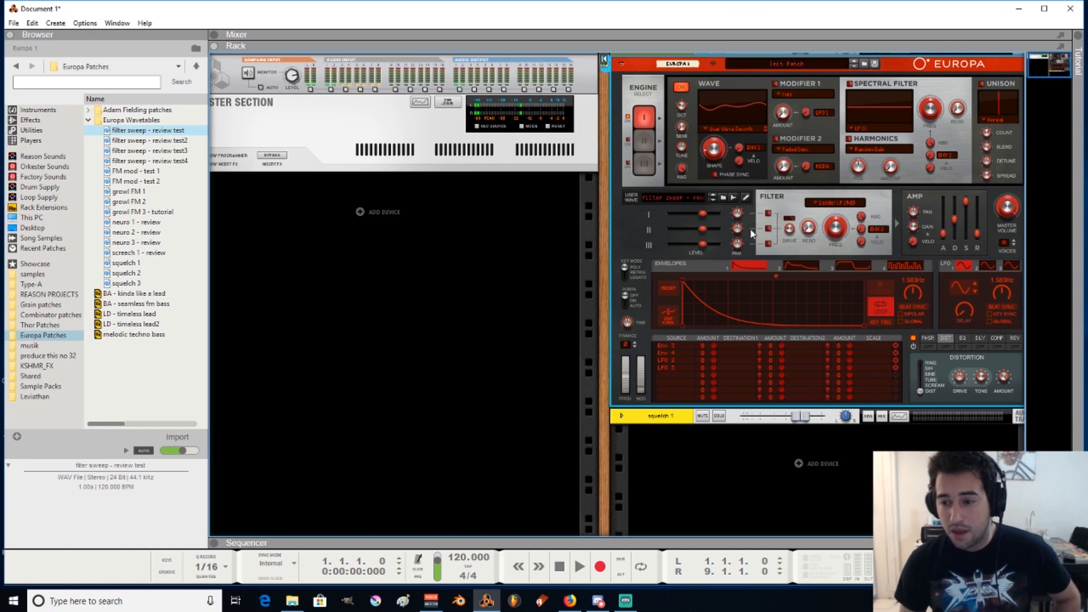
# Review the modifier types available for Engine 1's Modifier 1 without choosing one
pyautogui.scroll(1, 751, 234)
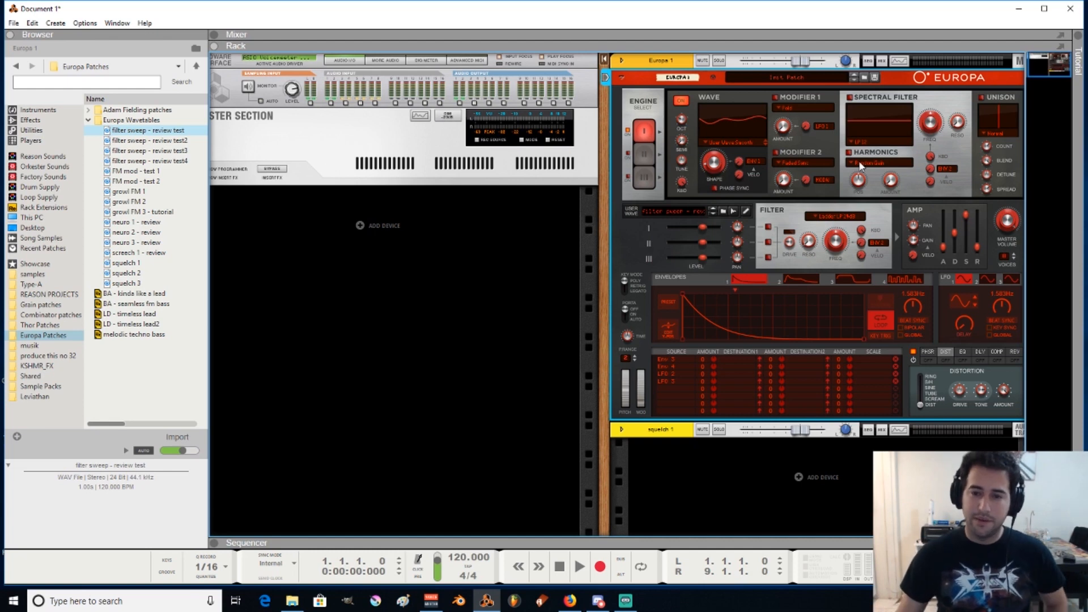
pyautogui.click(808, 108)
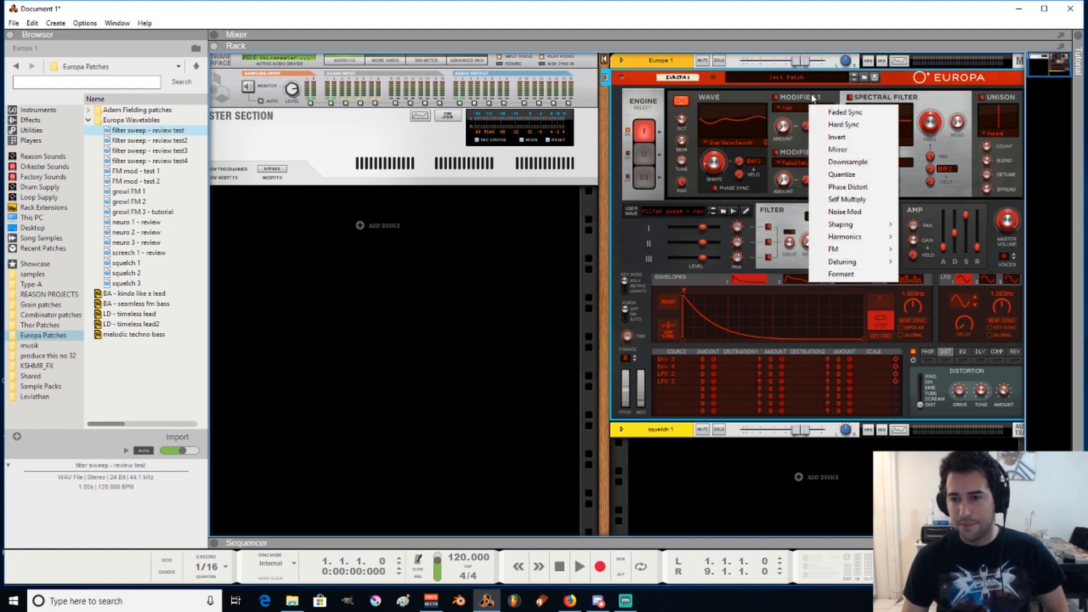
pyautogui.click(814, 98)
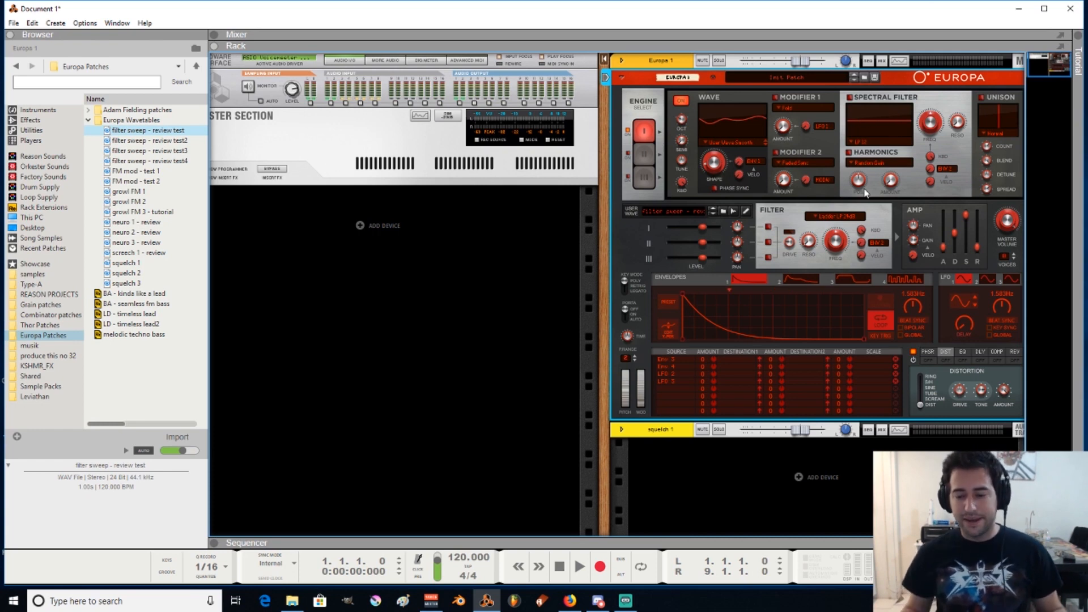
pyautogui.moveTo(865, 192)
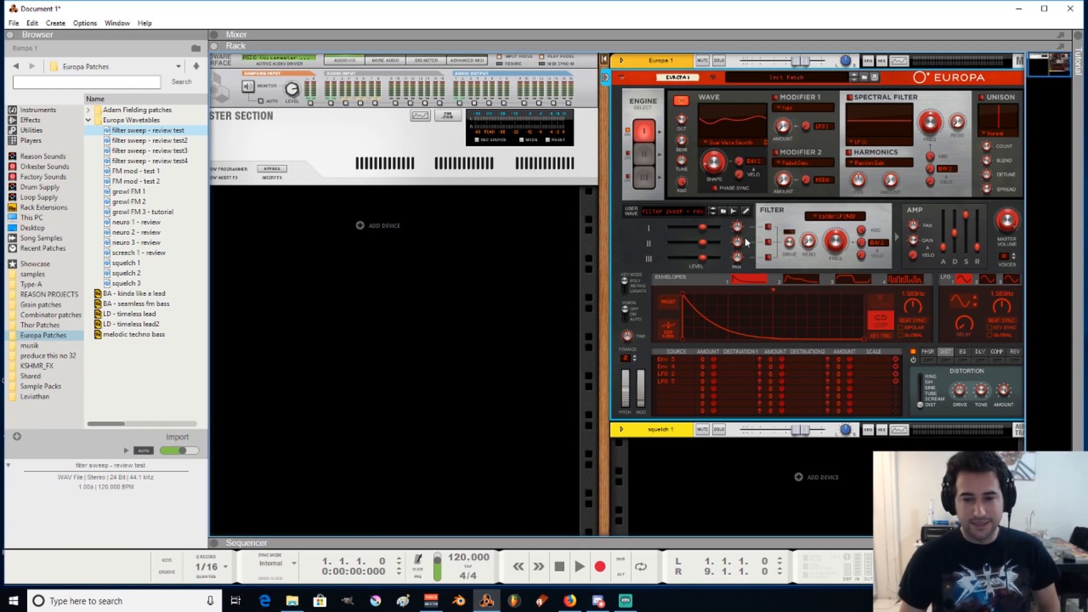
pyautogui.scroll(-1, 802, 241)
pyautogui.scroll(1, 801, 240)
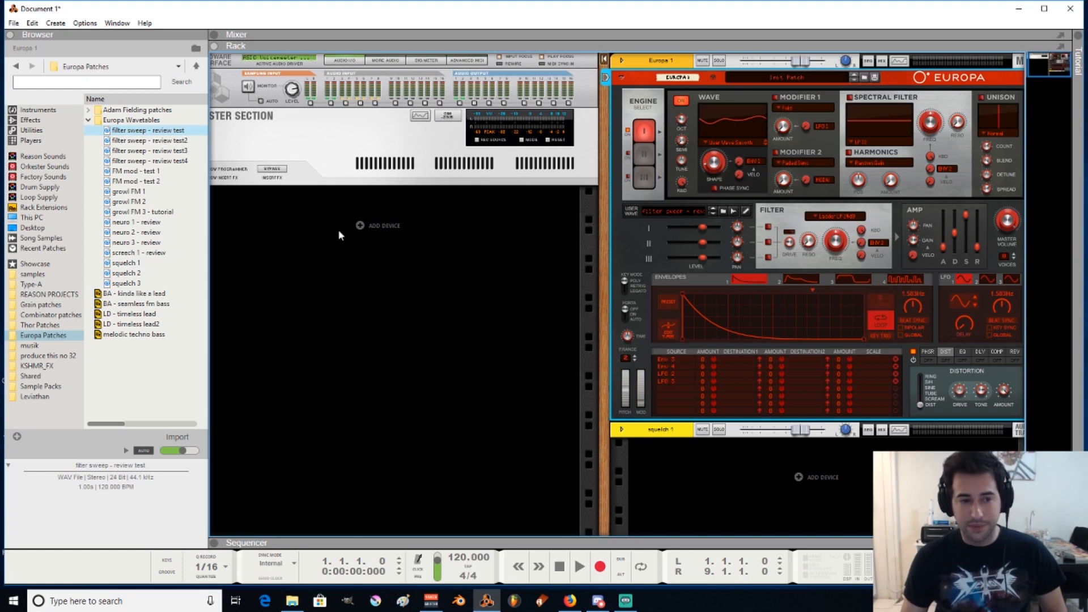
pyautogui.scroll(-1, 643, 291)
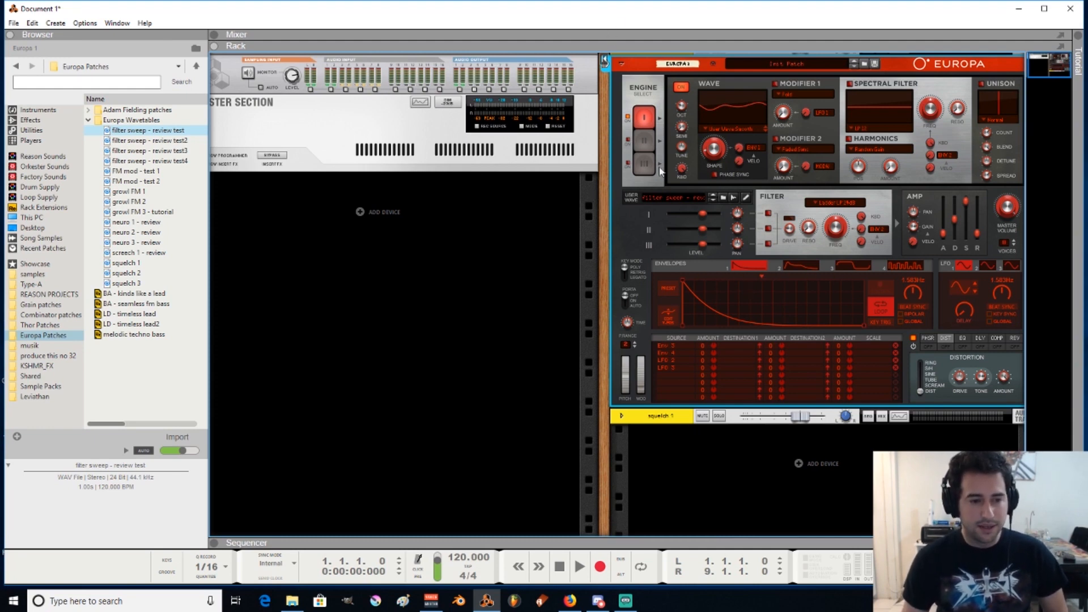
pyautogui.scroll(1, 784, 195)
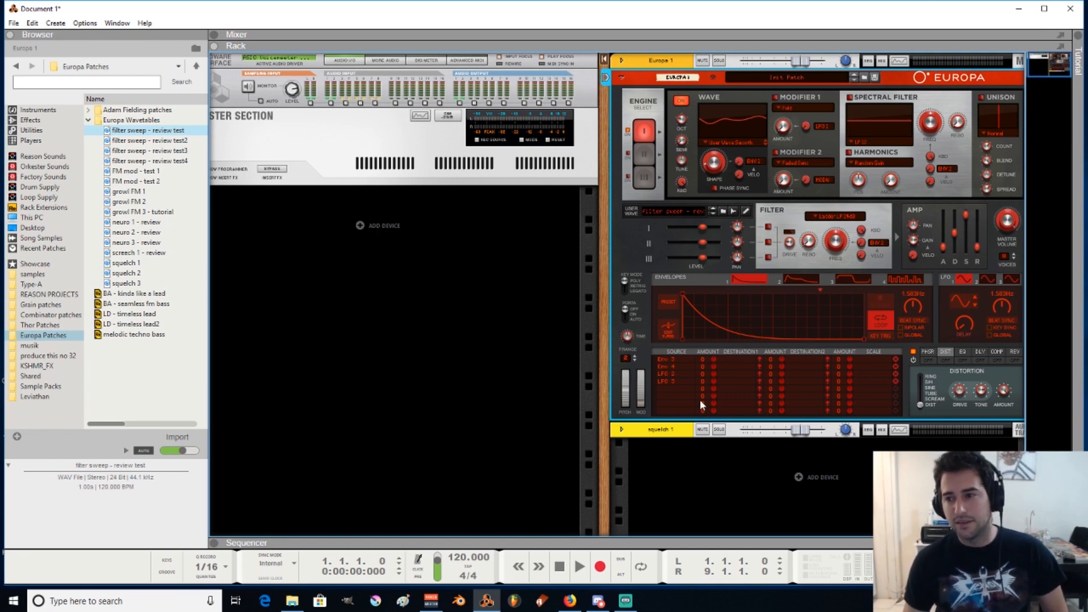
pyautogui.moveTo(1054, 65)
pyautogui.mouseDown()
pyautogui.moveTo(1017, 57)
pyautogui.moveTo(1063, 35)
pyautogui.moveTo(1068, 53)
pyautogui.mouseUp()
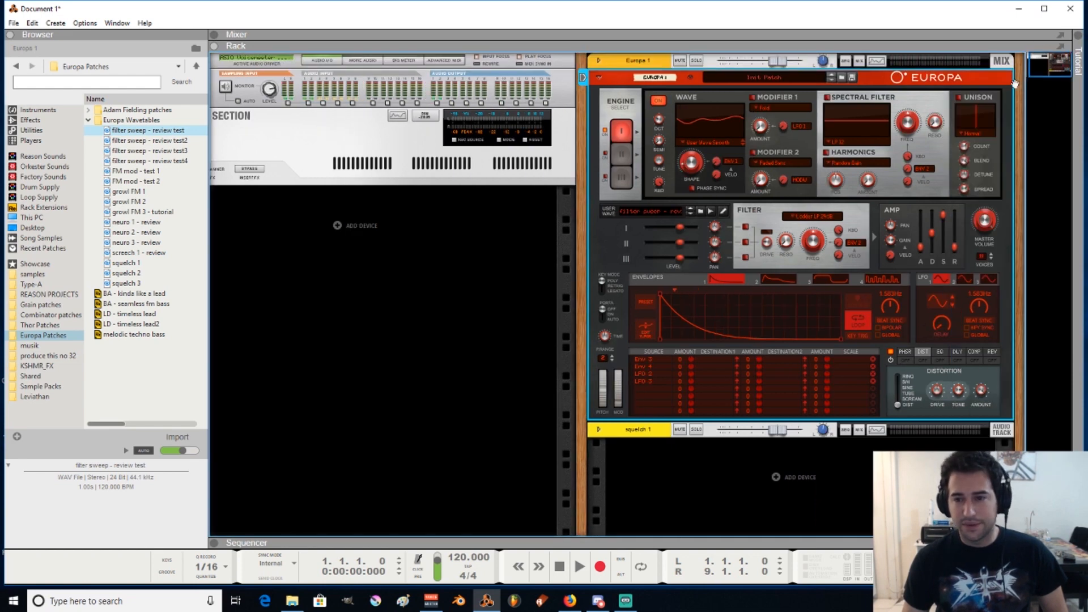
pyautogui.scroll(-1, 473, 243)
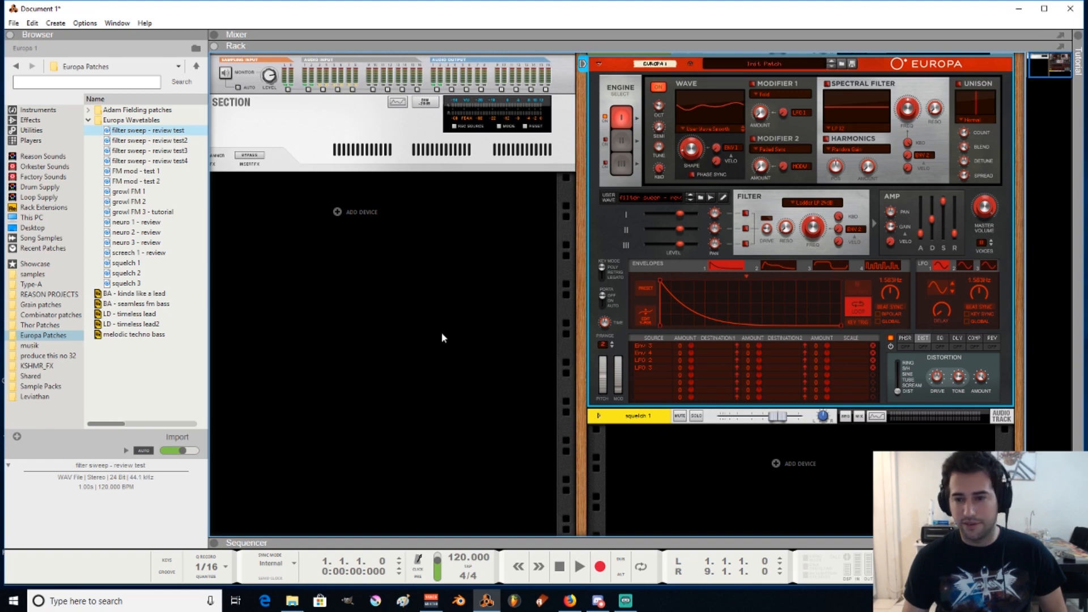
pyautogui.scroll(1, 393, 322)
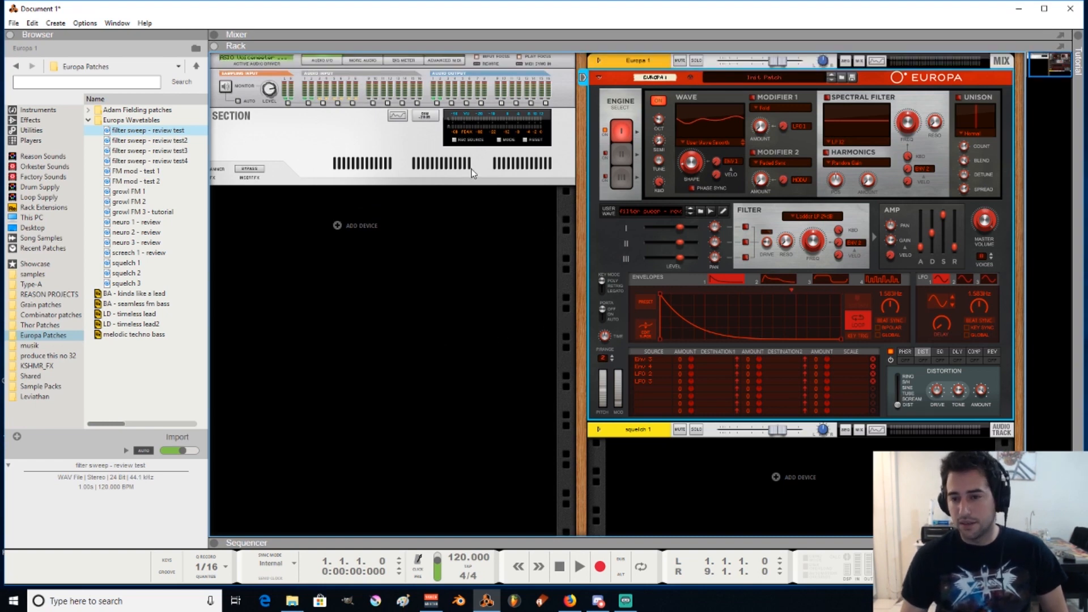
pyautogui.moveTo(1054, 61); pyautogui.dragTo(1036, 64)
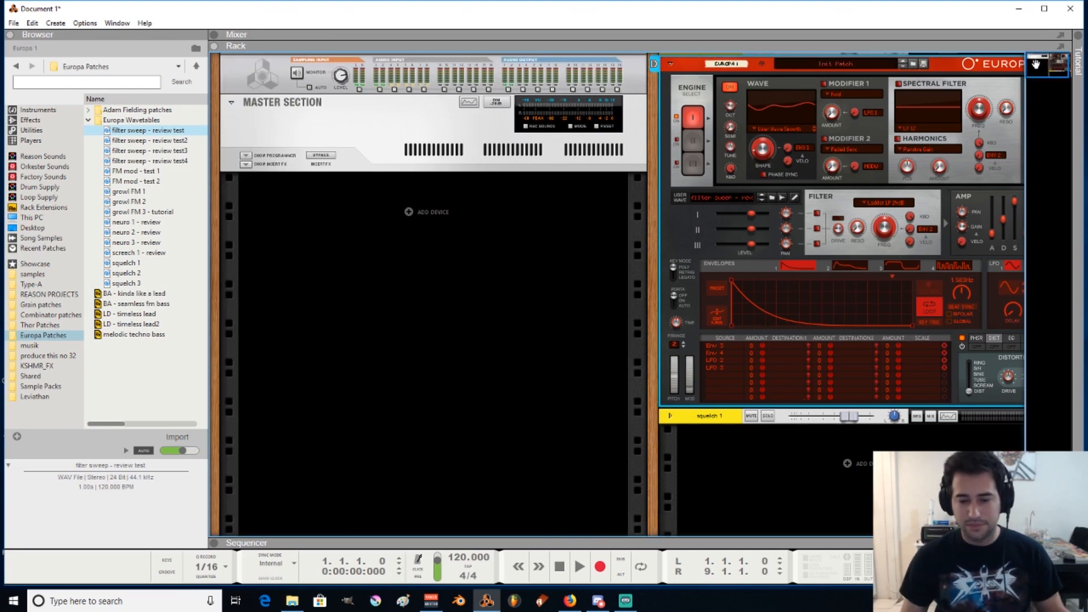
pyautogui.scroll(1, 567, 197)
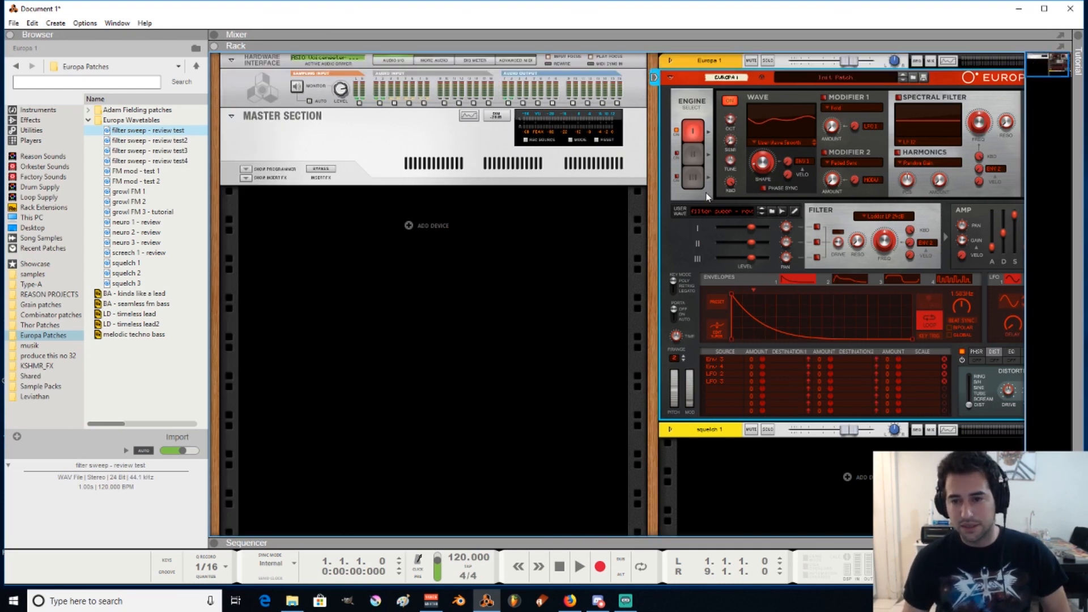